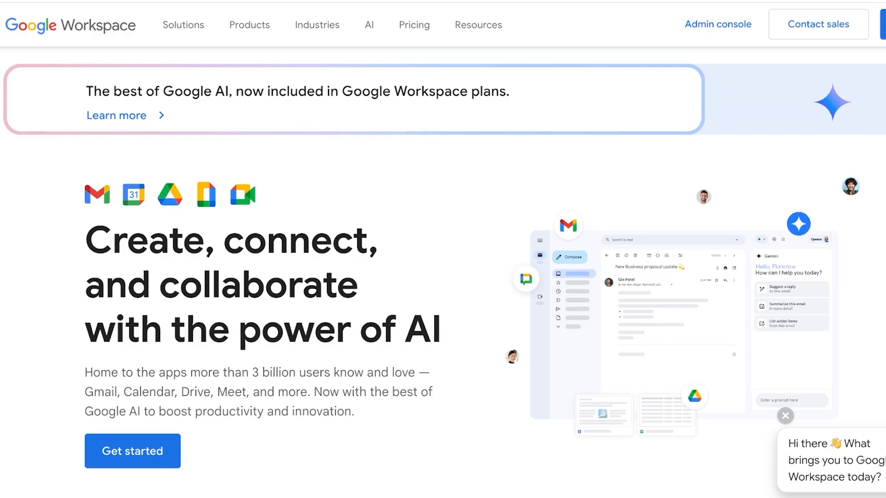
Step: Browse the Google Workspace homepage and open the business Solutions overview page
scroll(443, 258, down, 1)
scroll(443, 258, down, 5)
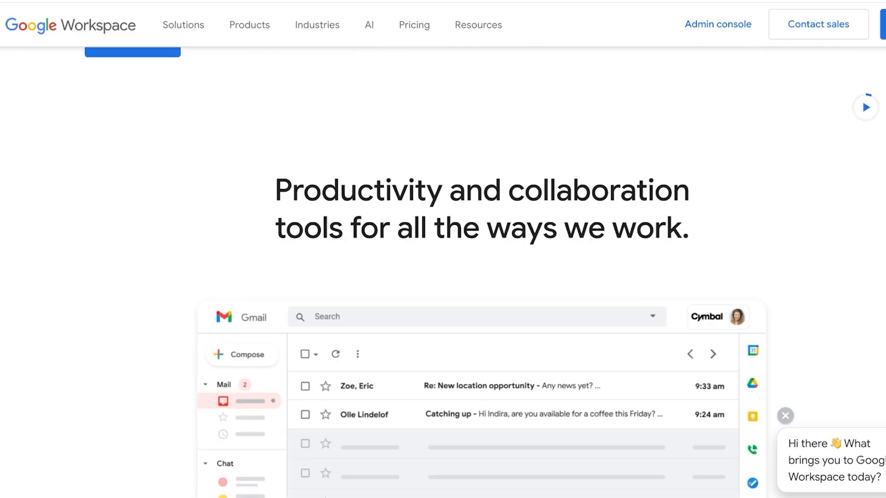
scroll(443, 258, down, 3)
scroll(442, 258, down, 5)
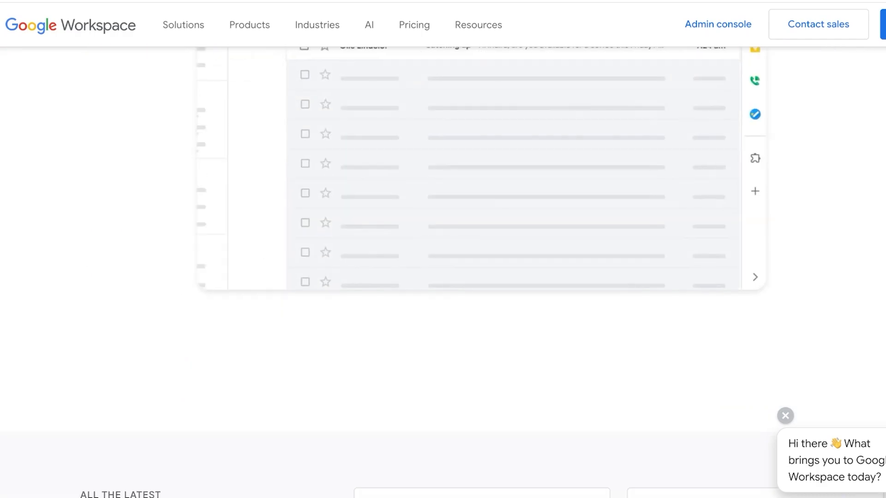
scroll(443, 259, down, 10)
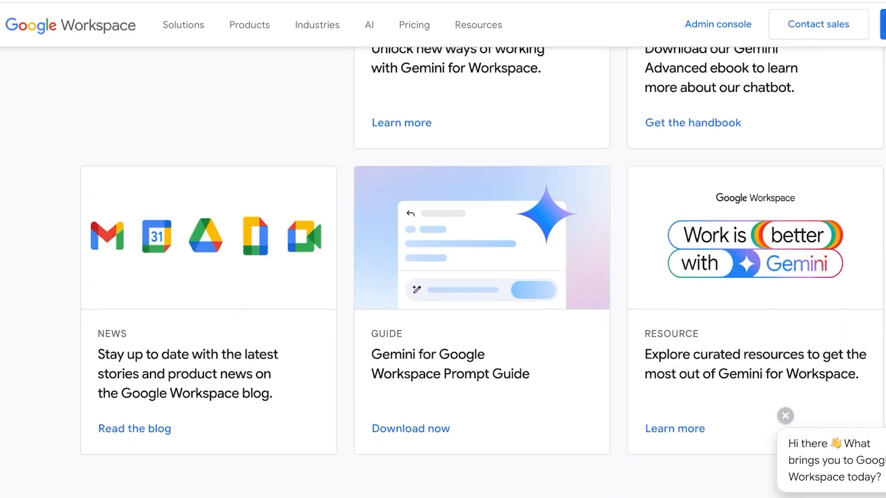
scroll(443, 259, down, 5)
scroll(443, 259, down, 7)
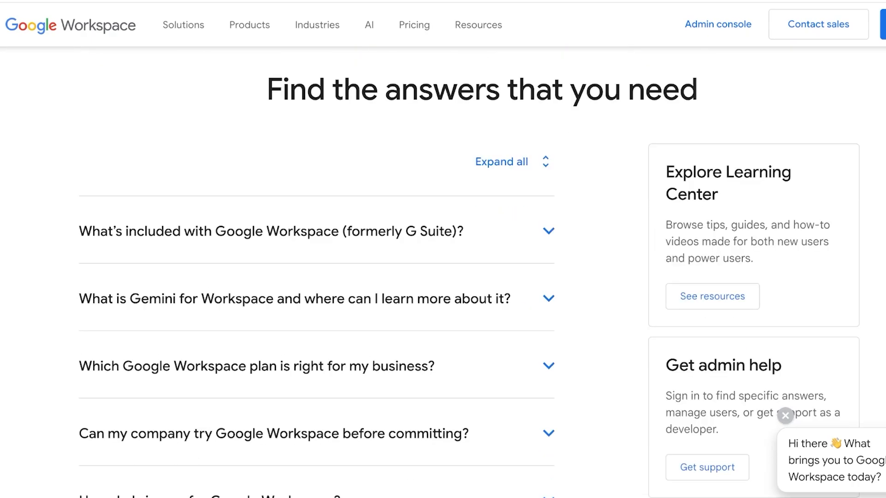
scroll(443, 259, down, 7)
scroll(442, 258, down, 12)
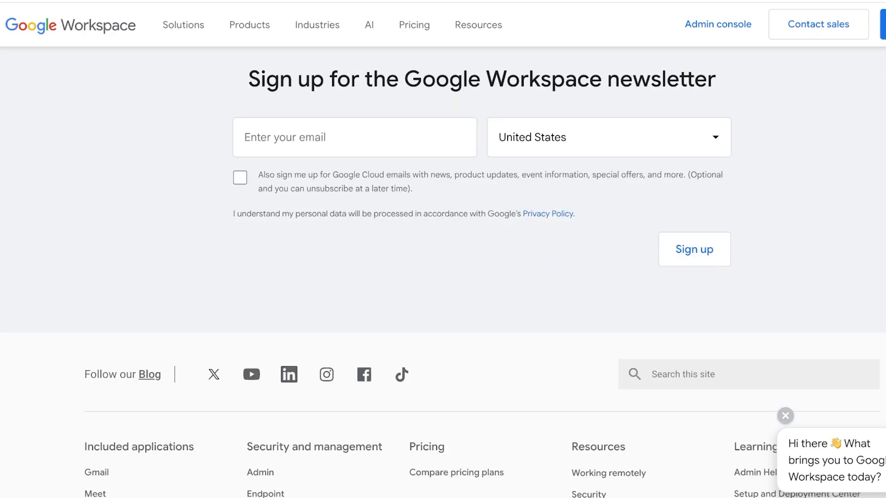
scroll(443, 258, up, 20)
scroll(443, 258, up, 15)
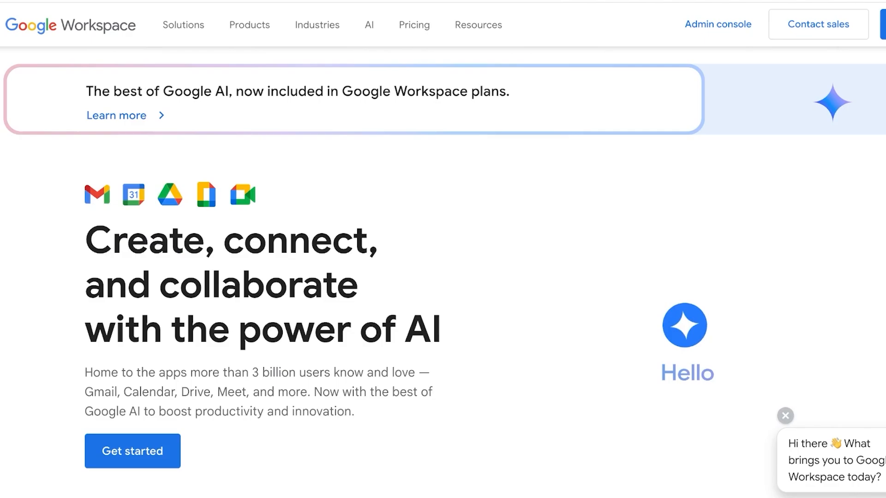
click(184, 24)
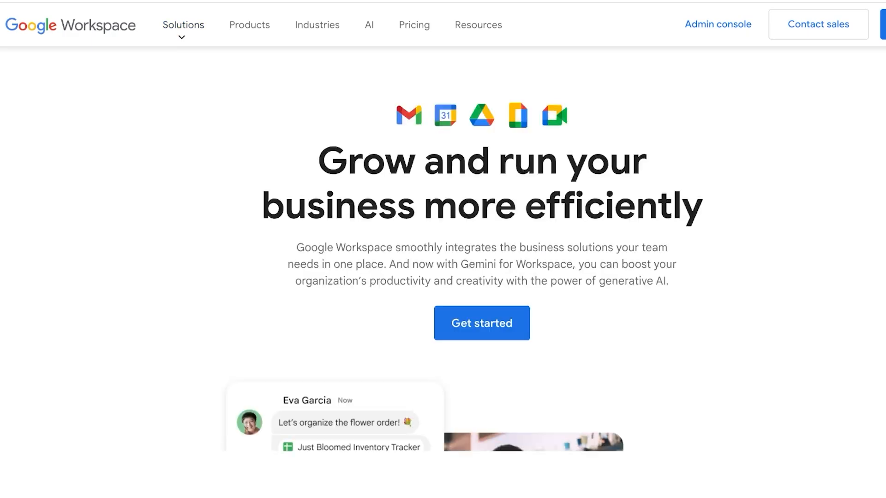
Step: View the full list of included apps, then start the Workspace sign-up with Get started
scroll(443, 277, down, 15)
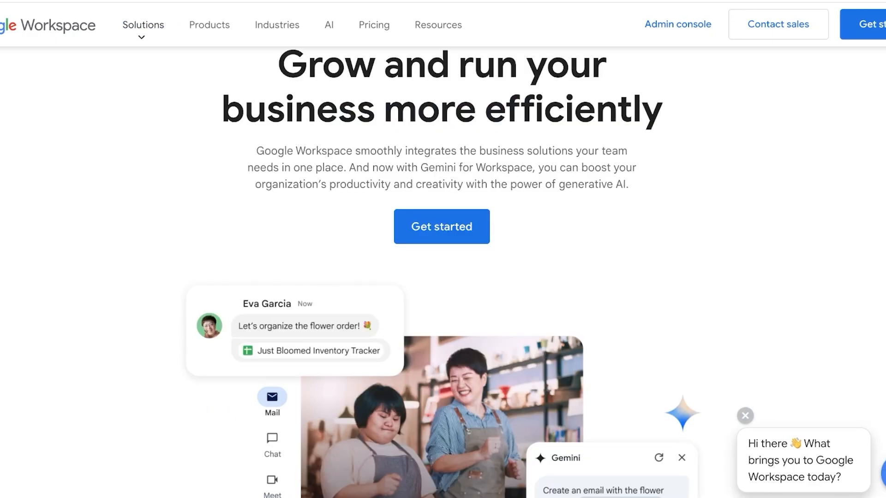
scroll(443, 277, down, 10)
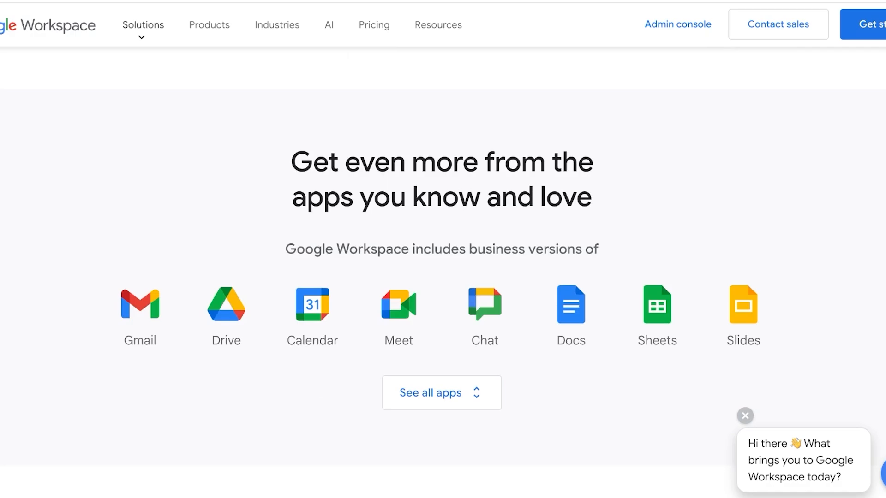
click(442, 392)
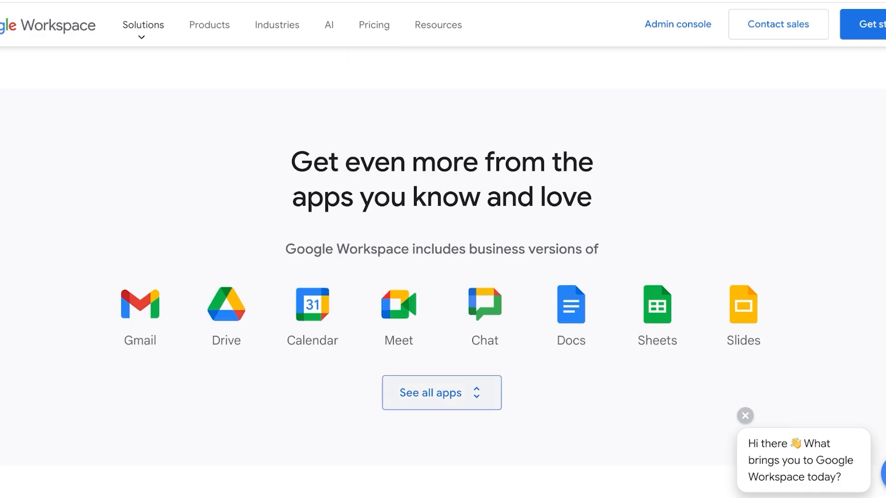
scroll(443, 276, down, 6)
scroll(443, 272, up, 3)
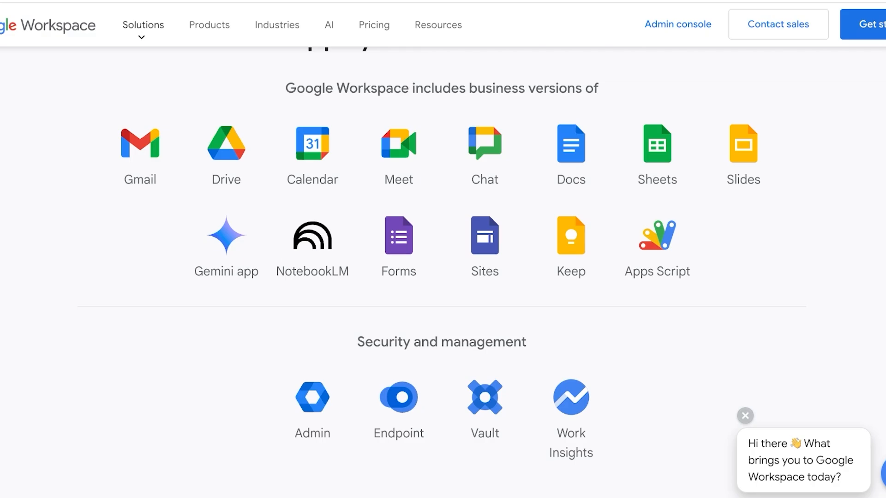
scroll(443, 277, down, 7)
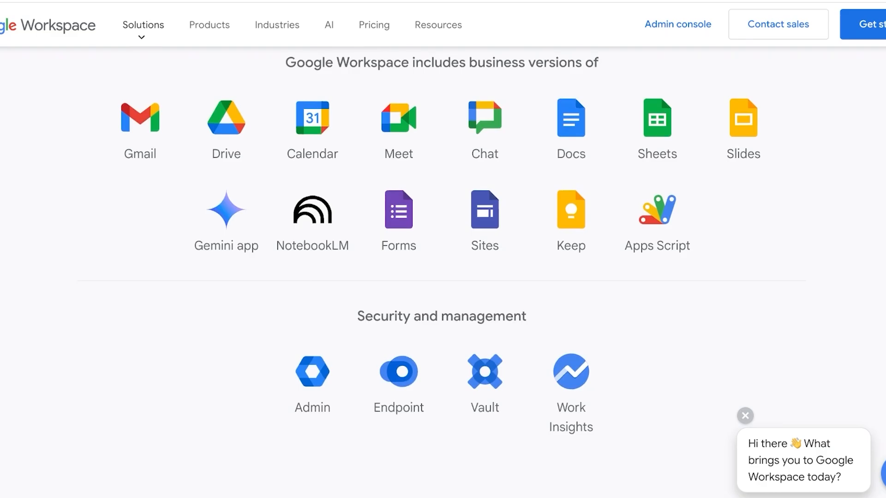
scroll(443, 277, up, 15)
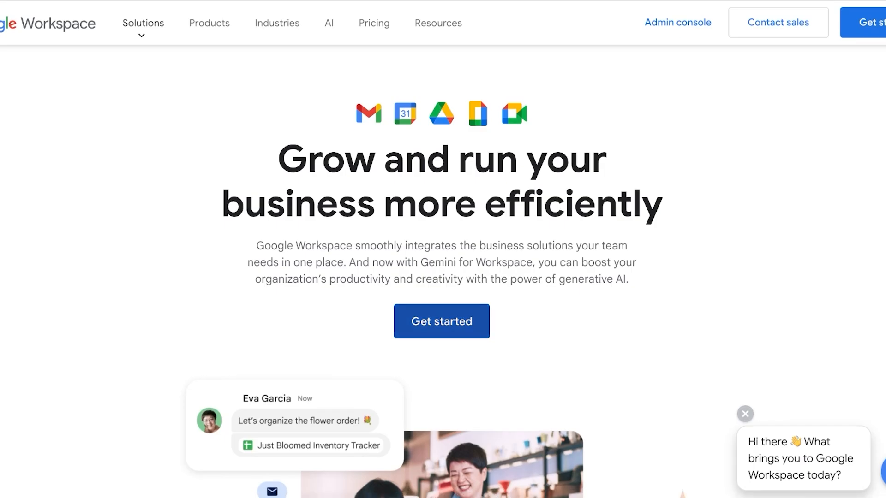
click(442, 352)
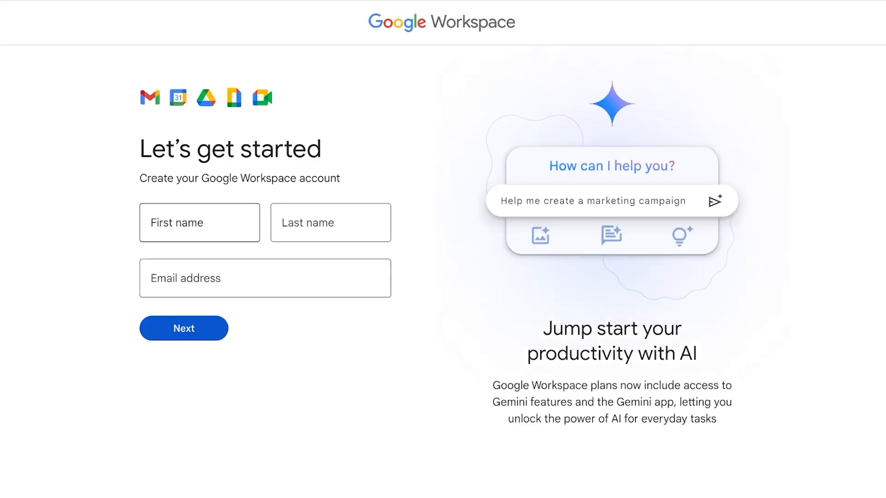
Step: Enter the account holder's first name, last name and contact e-mail address, and submit them
click(199, 223)
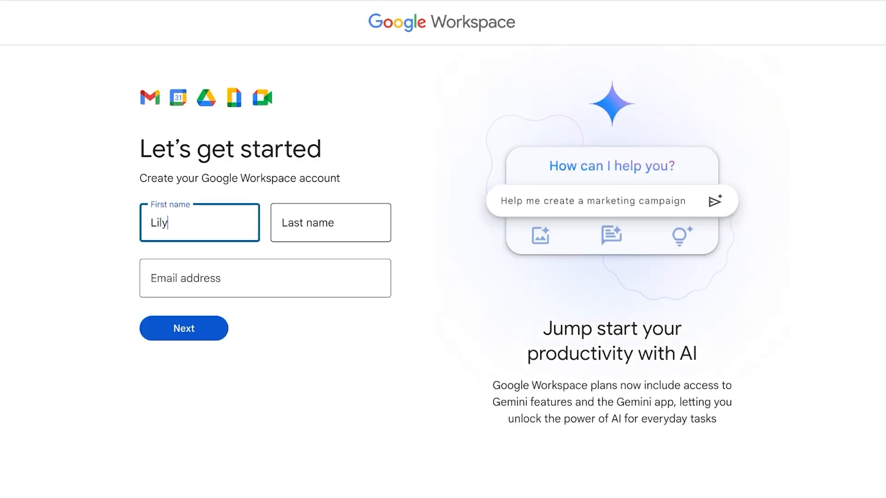
key(Tab)
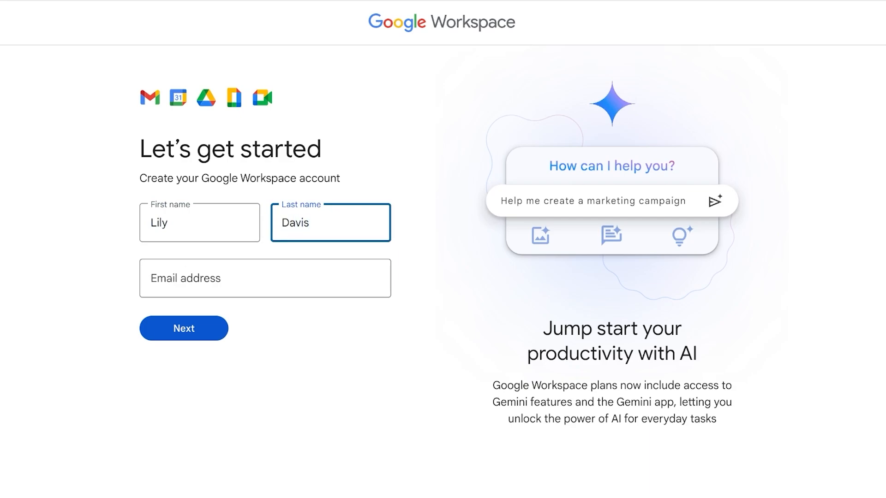
key(Tab)
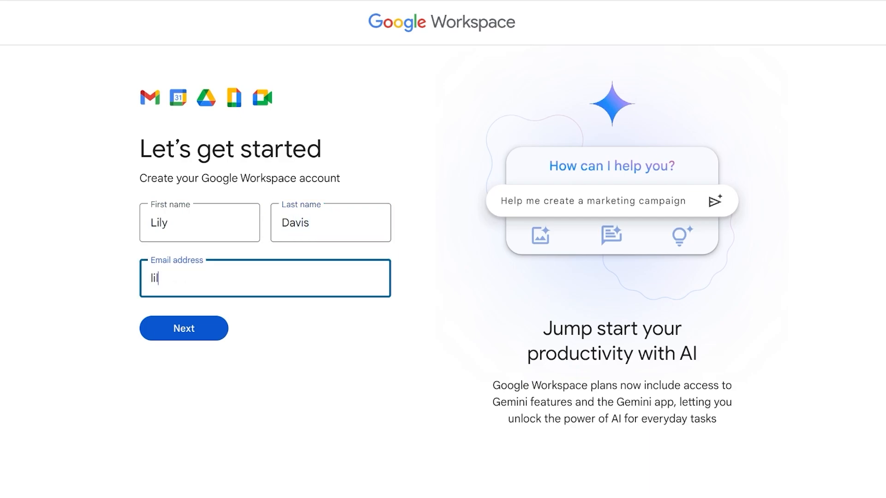
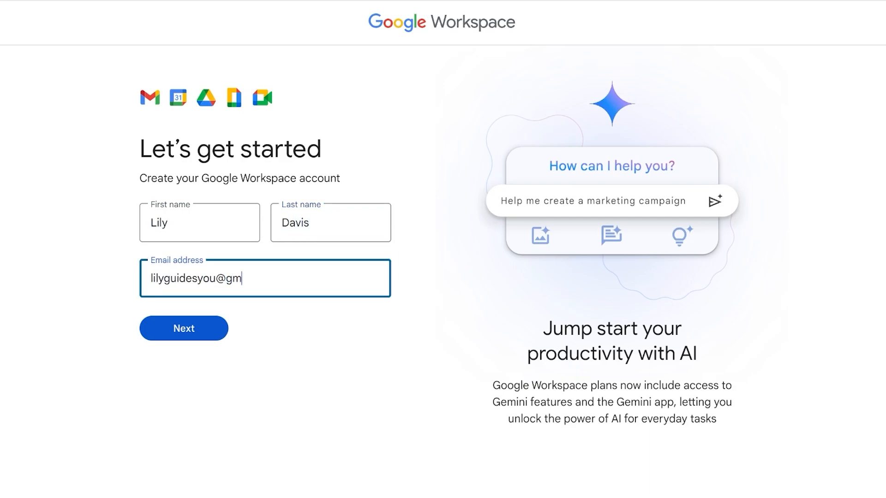
key(Return)
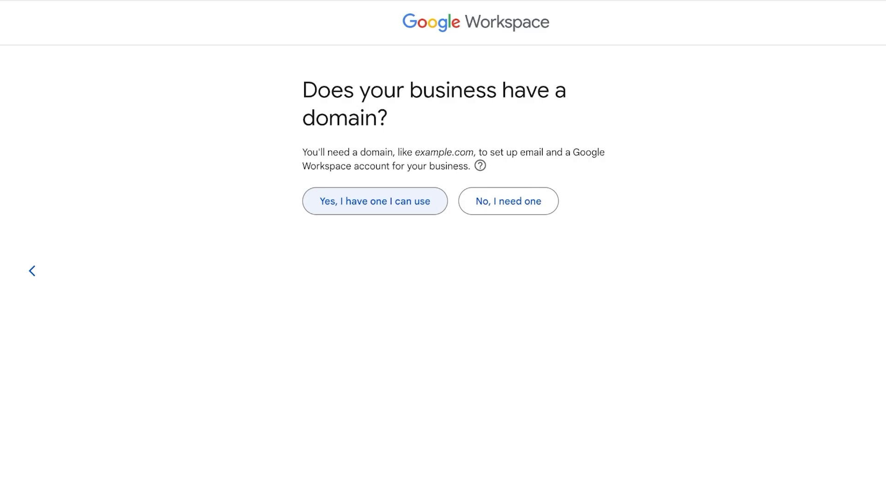
click(374, 201)
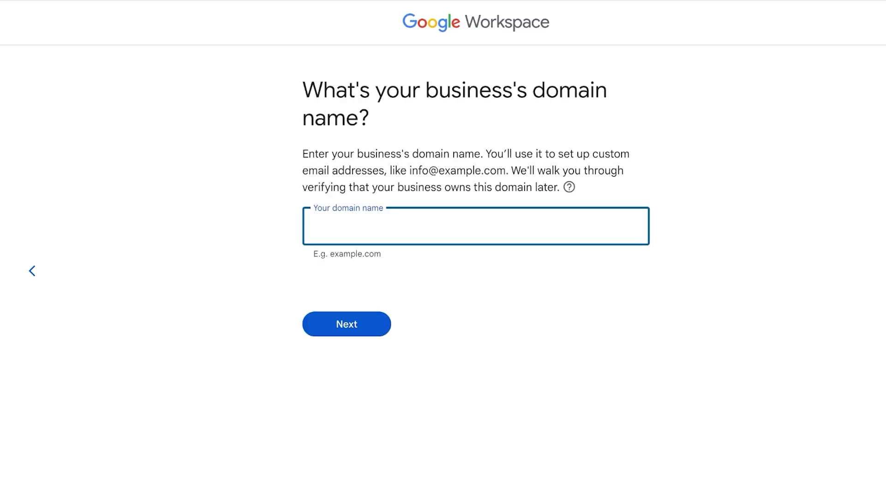
key(Return)
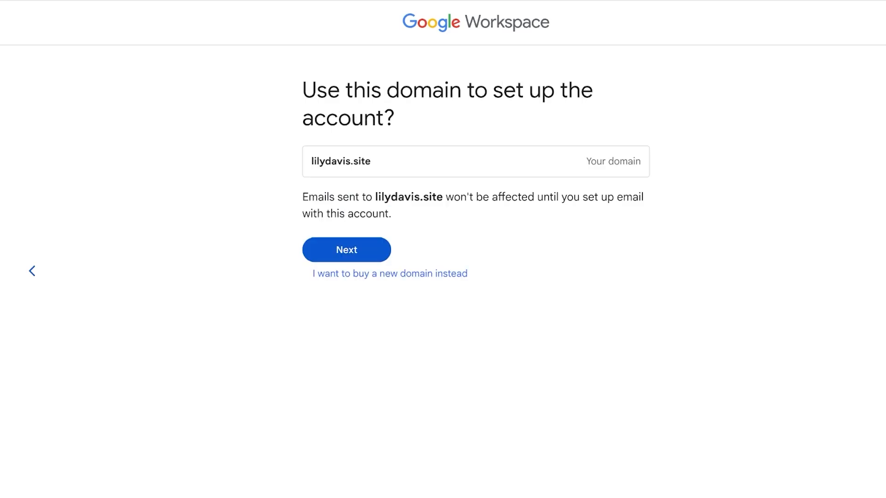
click(346, 249)
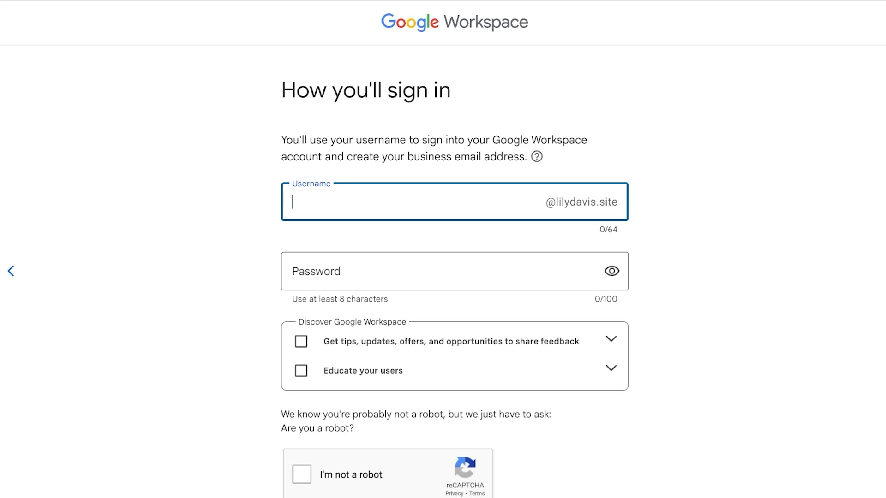
Step: Enter the admin username and the account password
key(Tab)
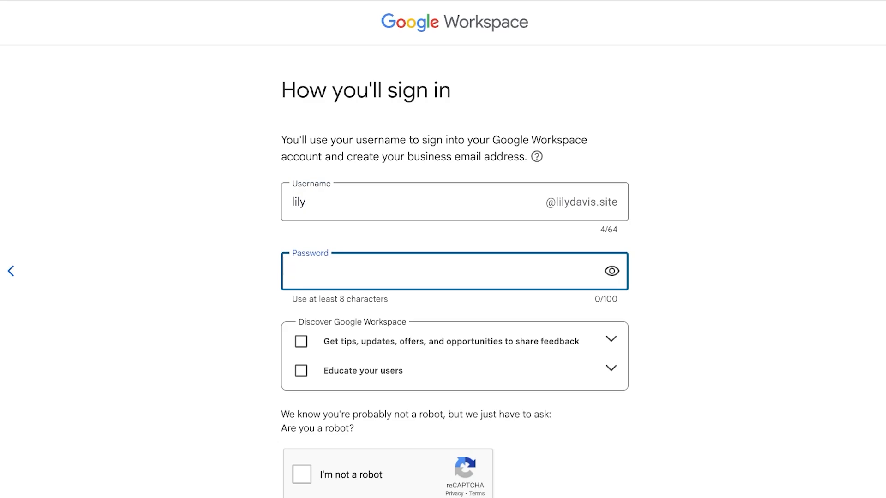
scroll(443, 277, down, 2)
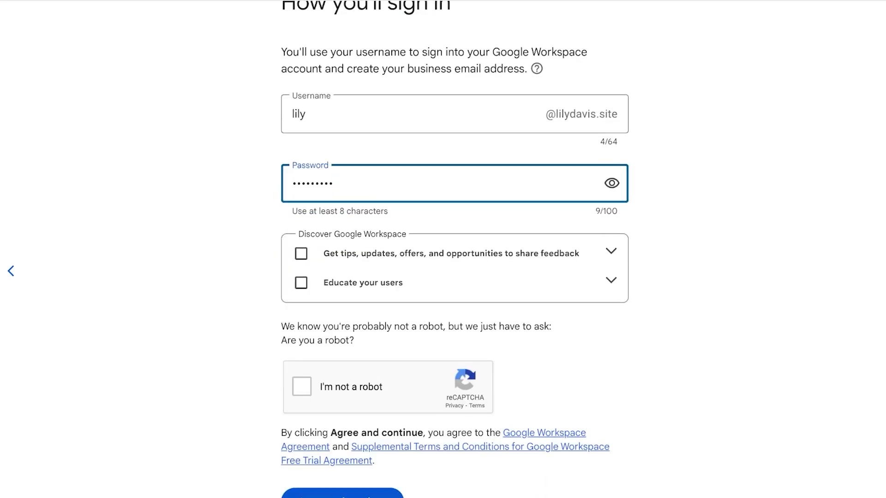
scroll(443, 277, down, 1)
Step: Tick I'm not a robot and solve the motorcycle image challenge
click(302, 365)
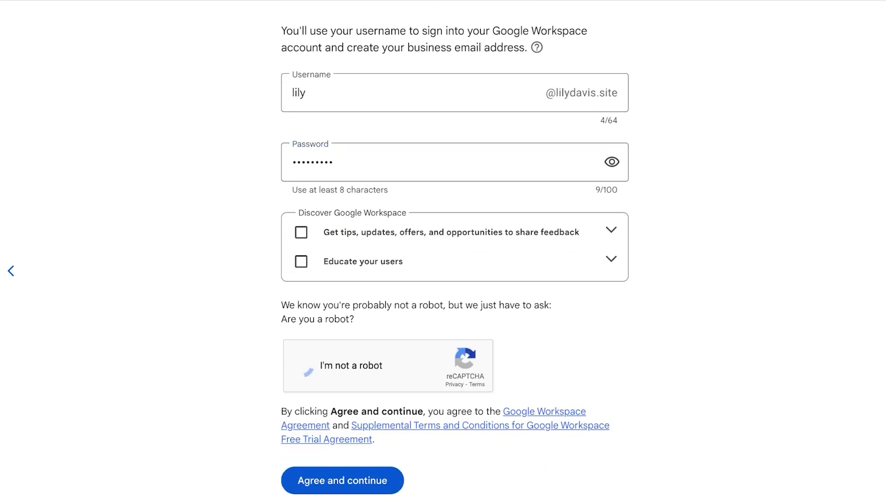
click(424, 287)
click(424, 354)
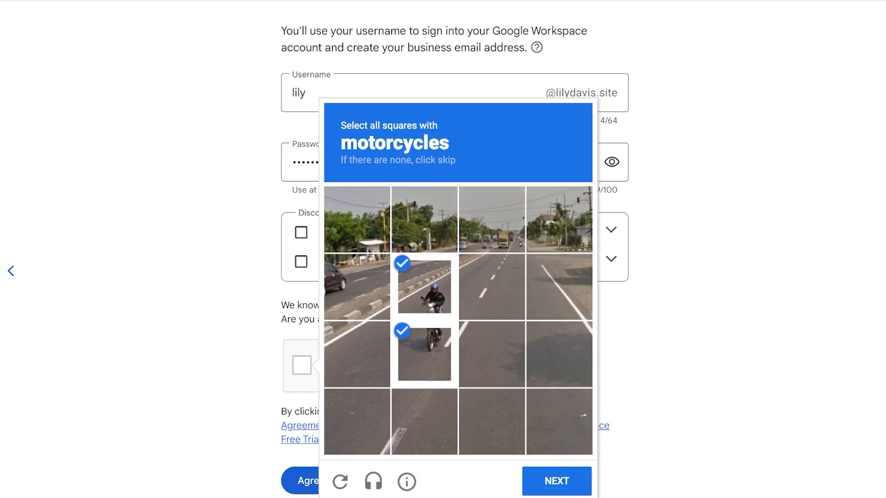
click(556, 481)
Step: Solve the bus image challenge, then accept the agreement to create the account
click(559, 354)
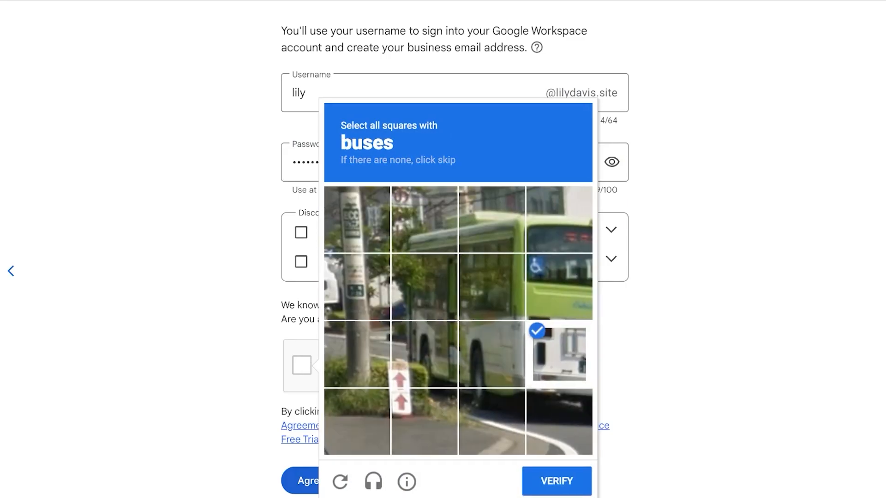
click(492, 354)
click(424, 354)
click(492, 287)
click(424, 287)
click(492, 219)
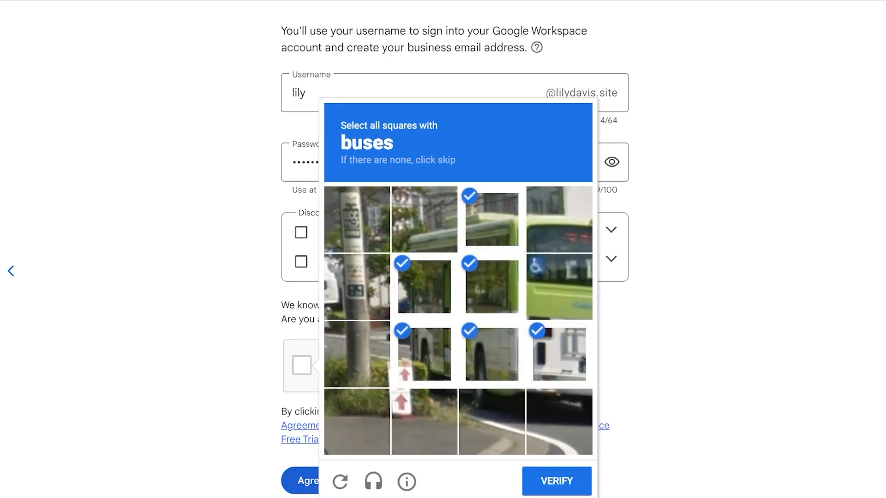
click(424, 219)
click(558, 219)
click(559, 287)
click(492, 422)
click(556, 481)
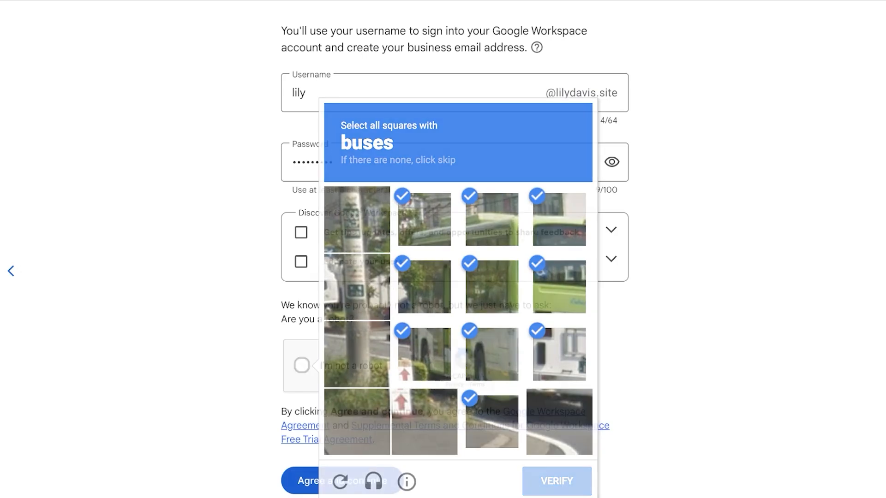
click(343, 481)
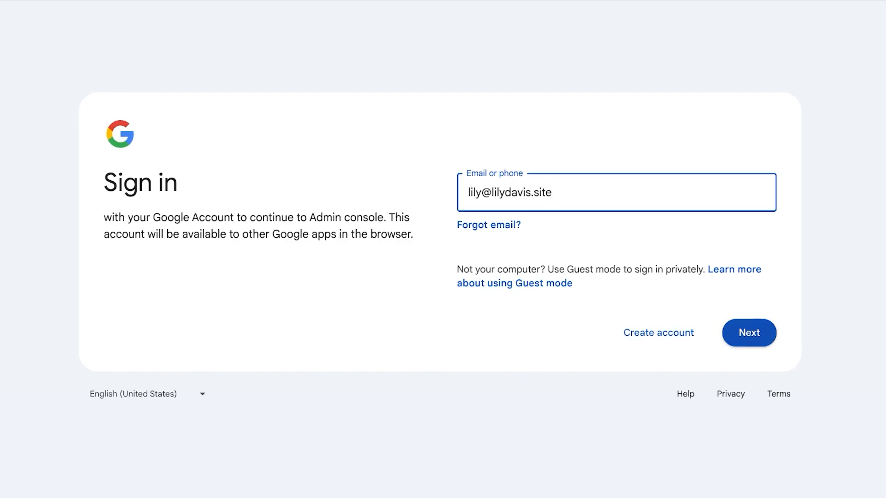
Step: Sign in to the Admin console with the new admin address and its password
click(749, 333)
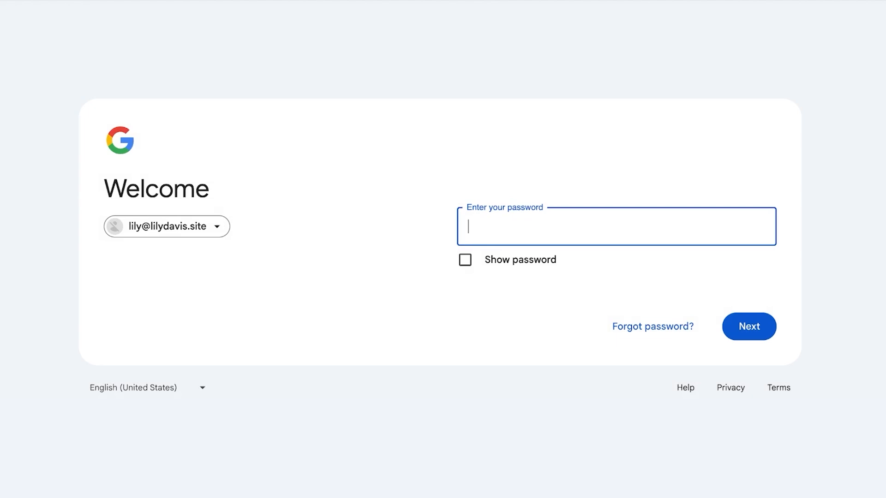
text(•••••••••)
key(Return)
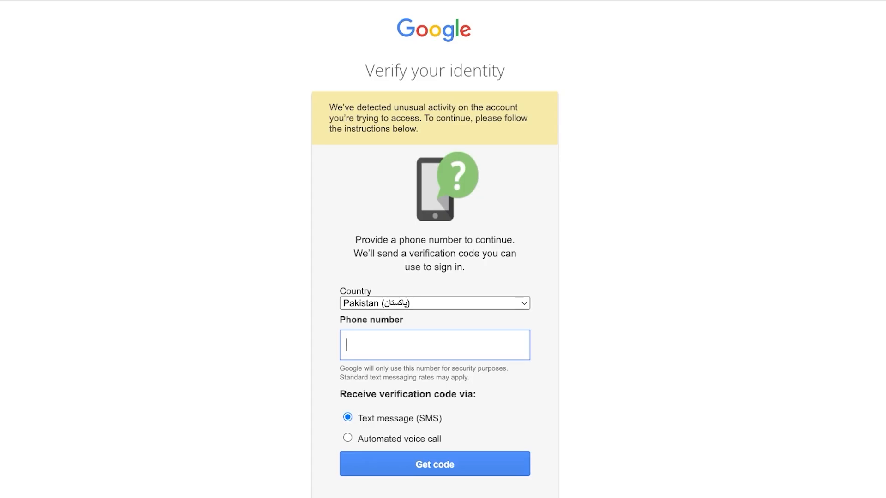
Step: Enter the phone number and request the verification code by SMS
scroll(443, 249, down, 3)
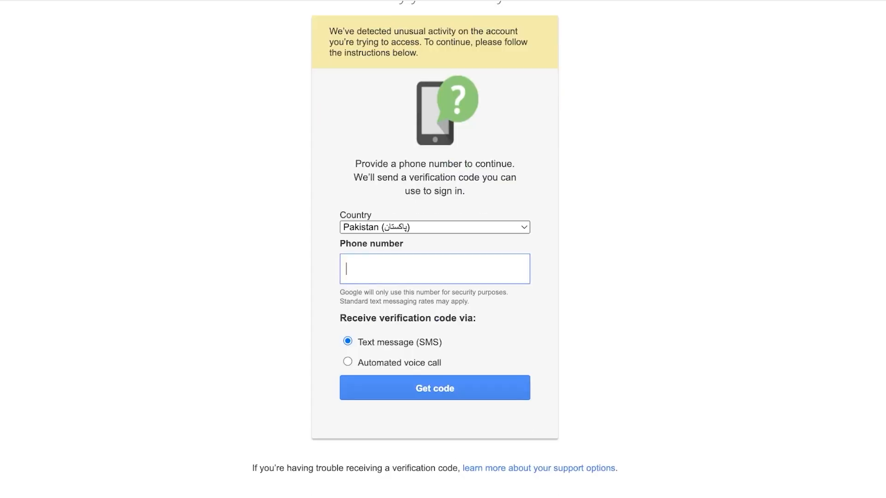
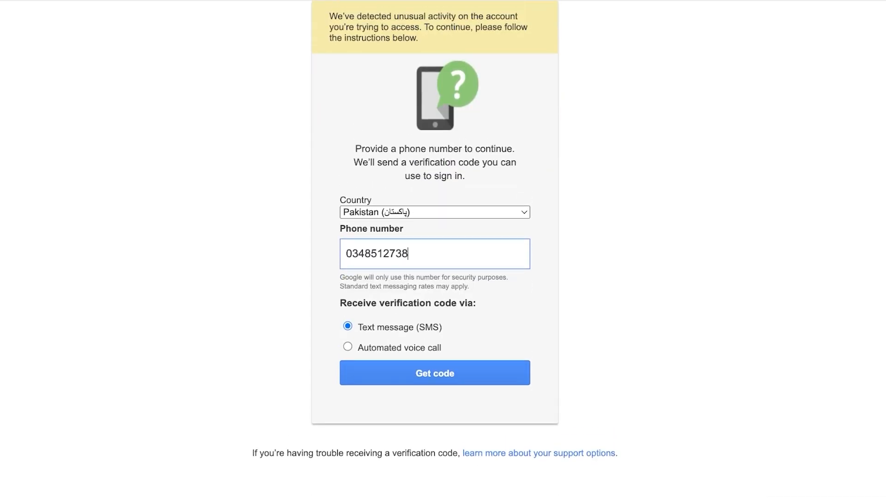
click(435, 373)
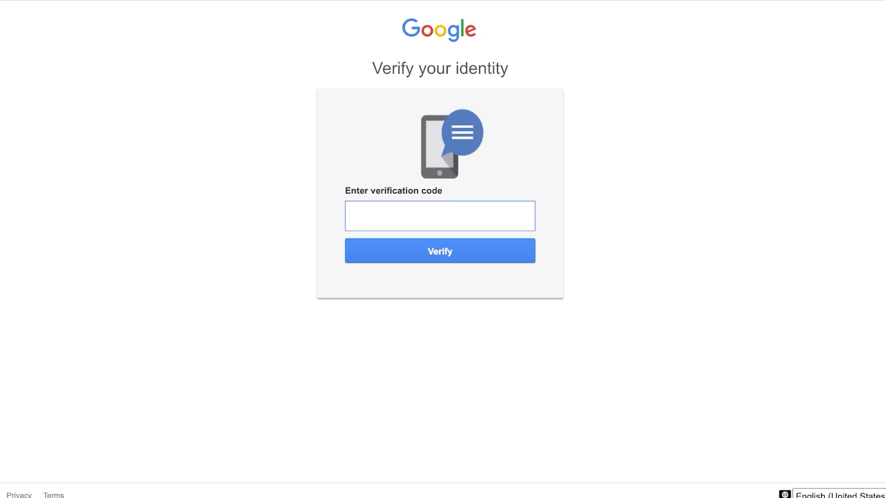
Step: Submit the texted verification code as digits only, then accept the new-account terms with I understand
key(Return)
key(Home)
key(Delete)
key(Delete)
key(Return)
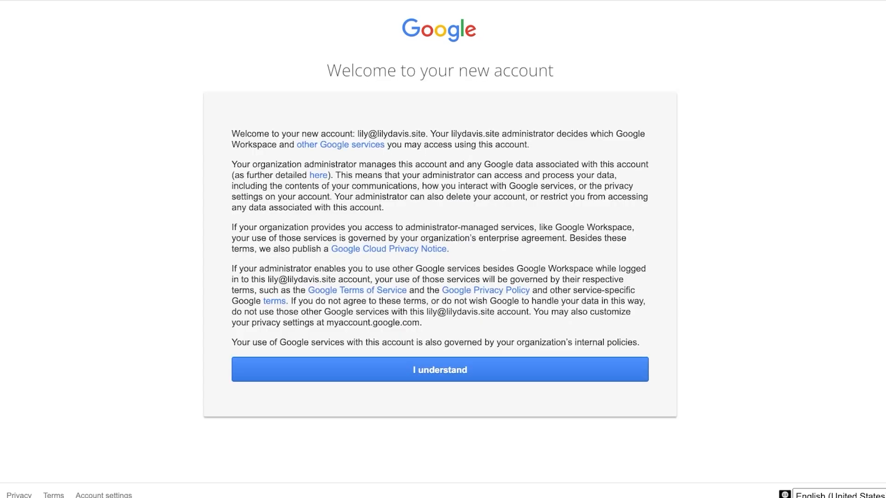
click(440, 369)
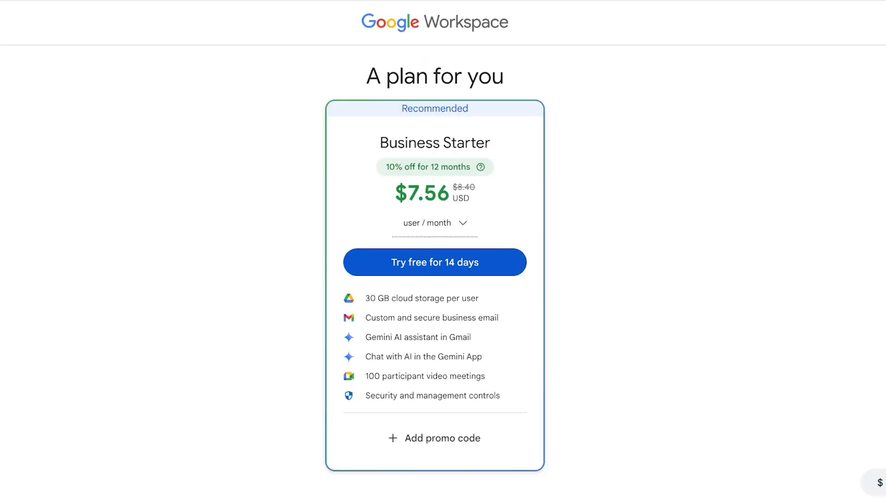
Step: Compare Annual and Flexible payment plans, keep Flexible at $7.56 per user monthly, and start the 14-day trial
click(435, 439)
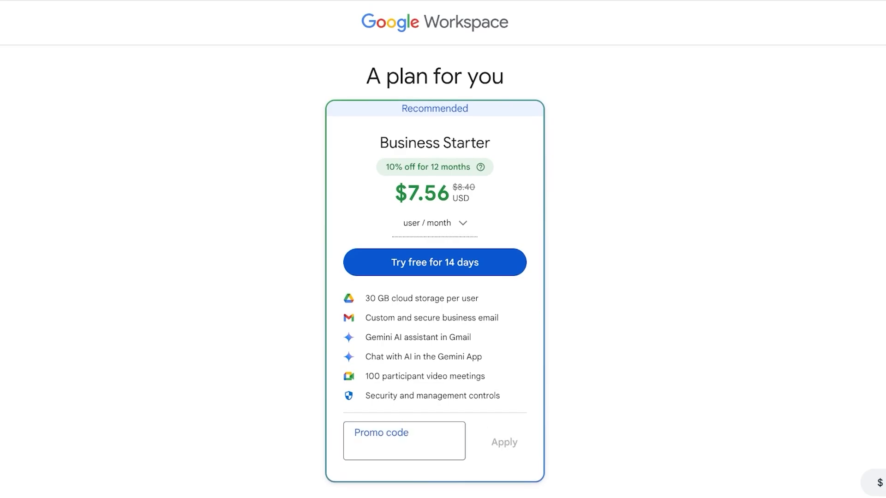
click(434, 223)
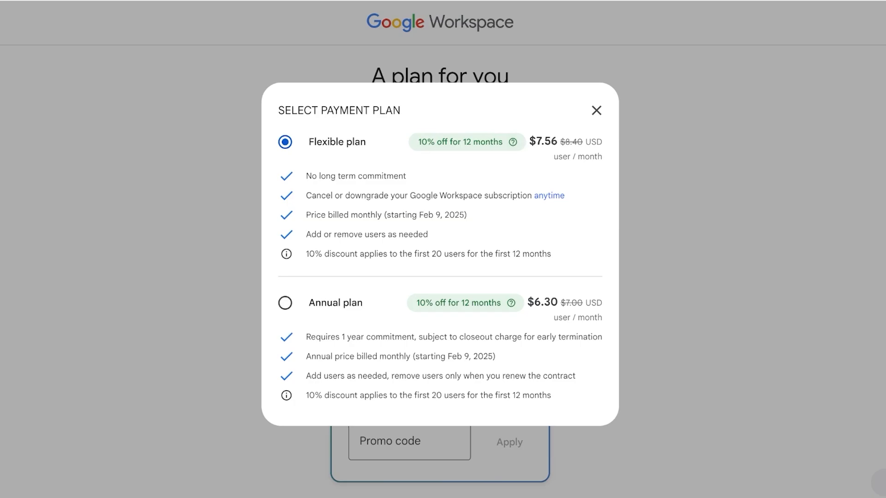
click(285, 303)
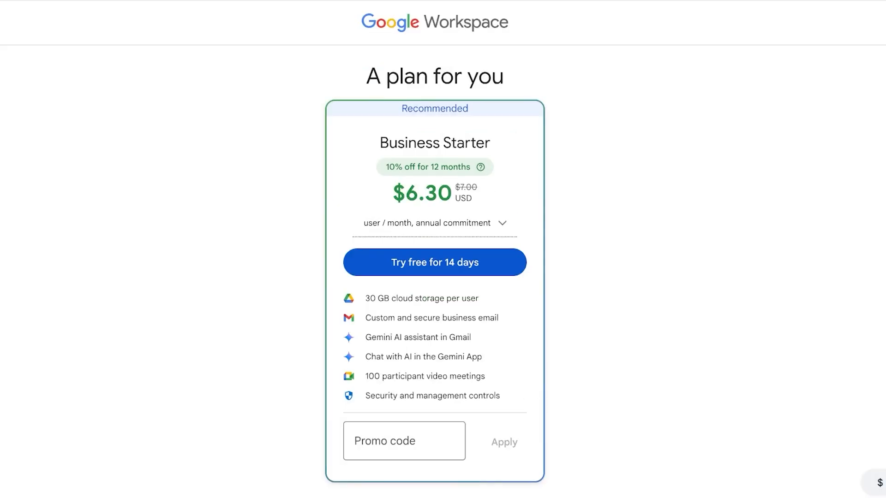
mouse_move(435, 167)
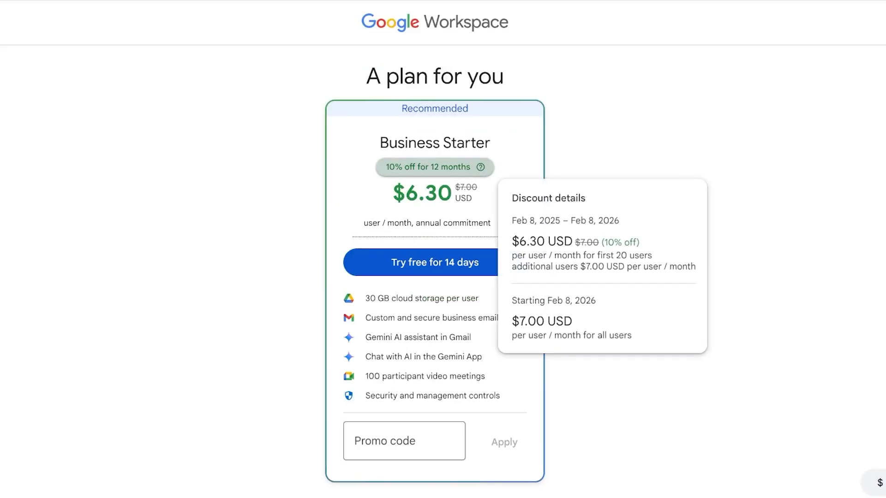
click(434, 224)
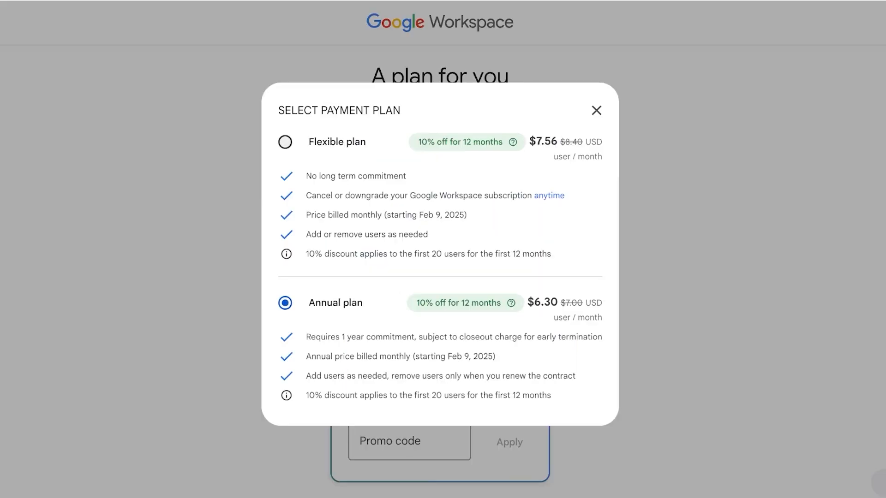
key(Escape)
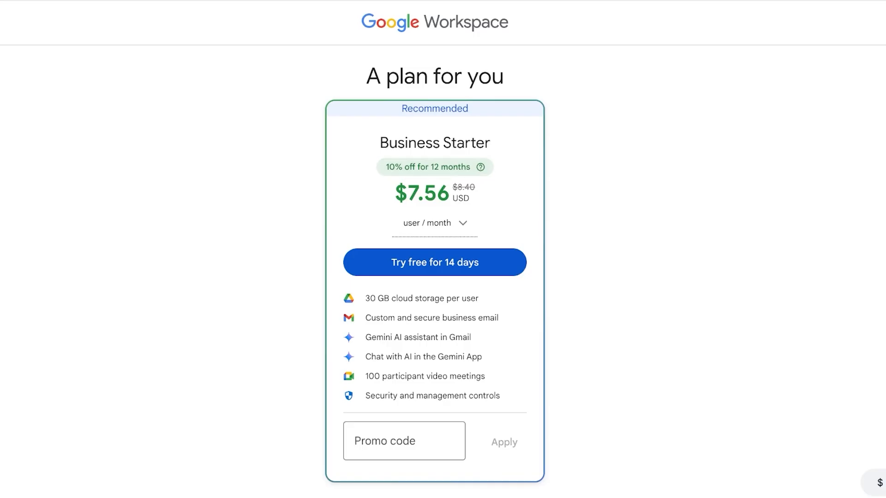
key(Return)
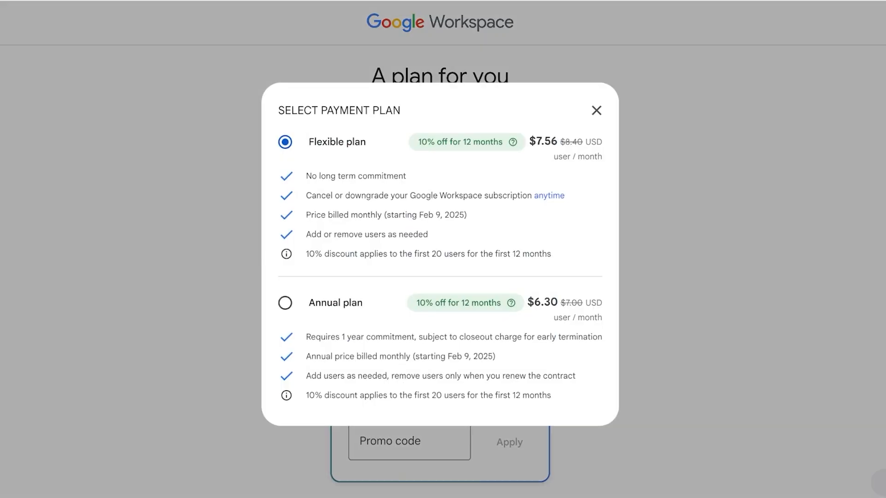
key(Escape)
key(Tab)
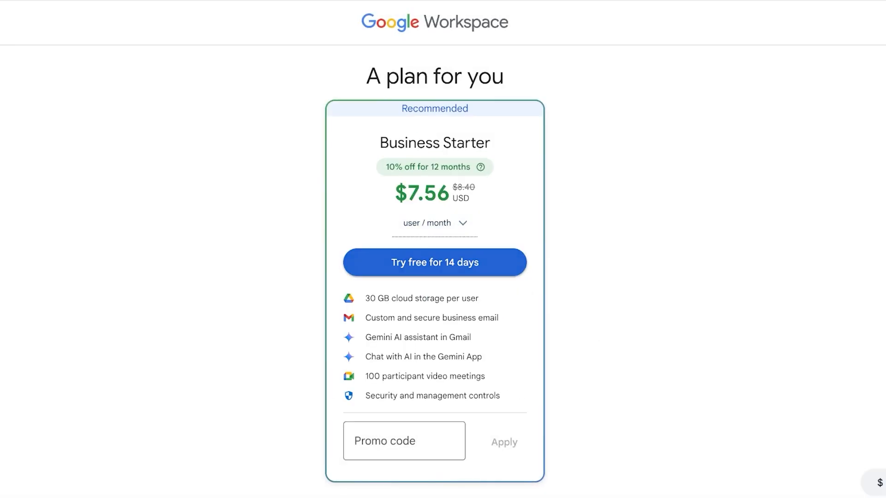
key(Return)
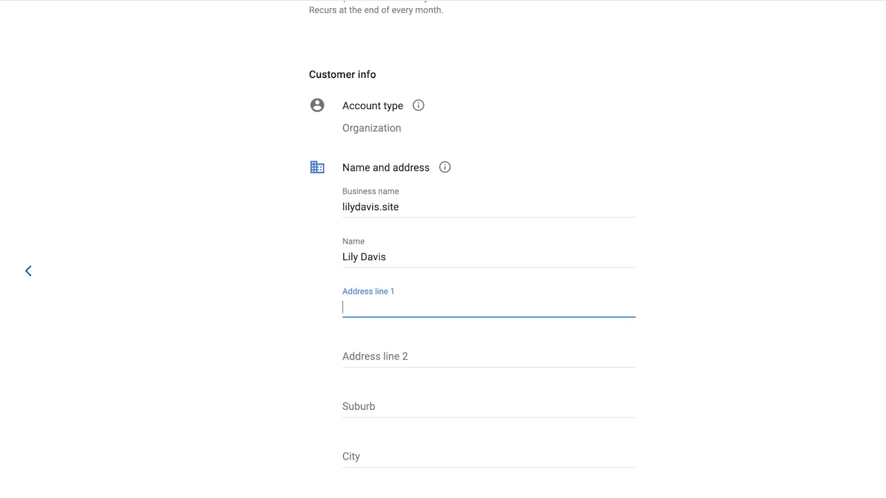
Step: Fill in the business address line, suburb, city and postal code, then agree and continue
scroll(473, 250, down, 7)
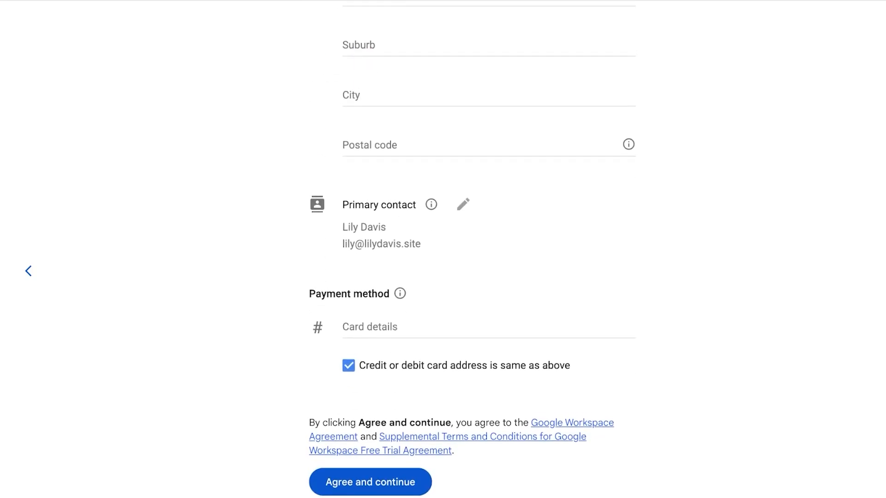
scroll(473, 249, up, 1)
scroll(473, 250, up, 4)
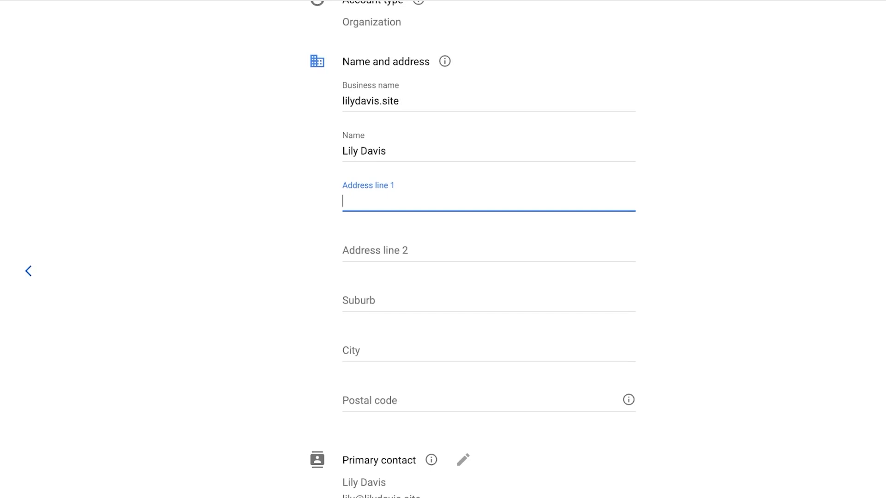
text(F-6)
click(344, 300)
text(I)
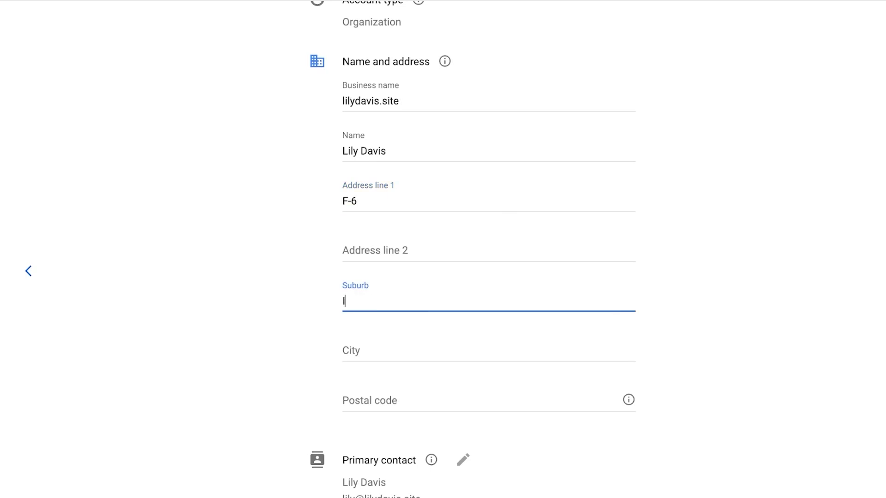
text(slamabad)
key(Tab)
text(Islamabad)
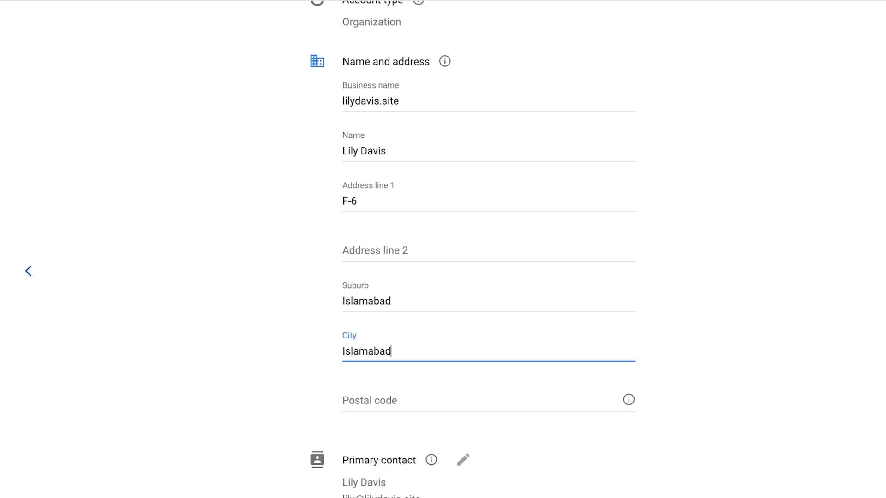
key(Tab)
text(44100)
scroll(472, 249, down, 5)
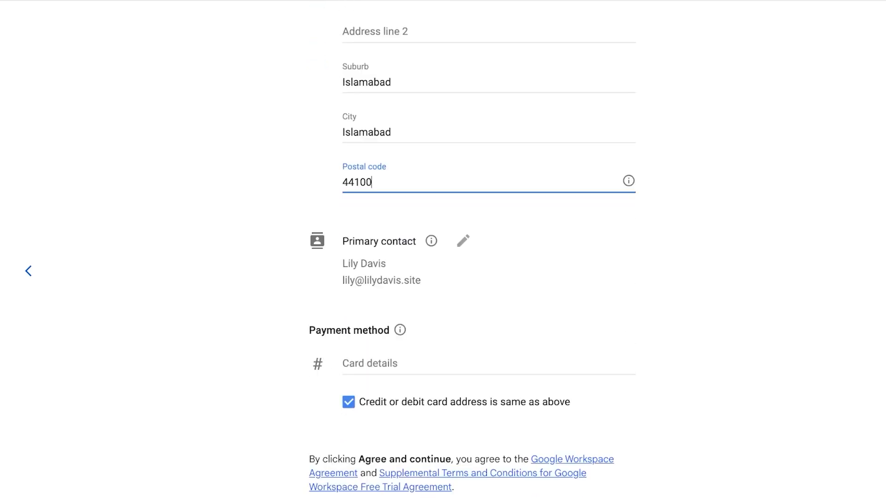
click(349, 366)
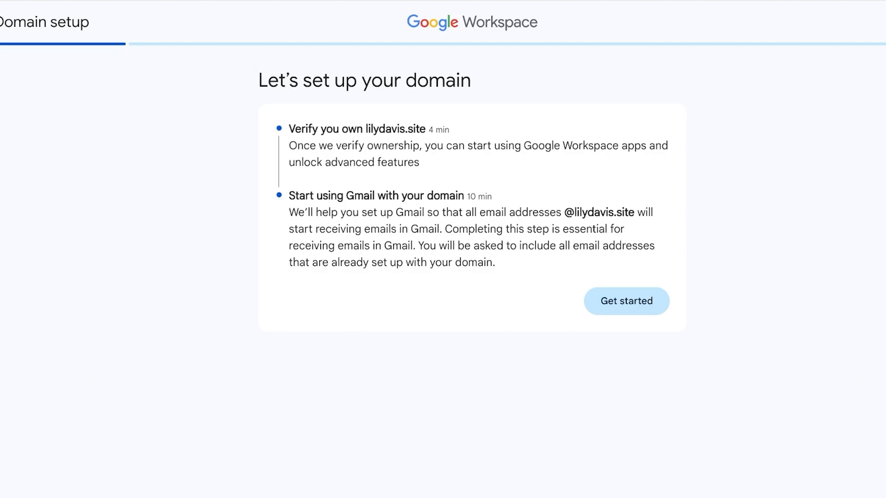
Step: Start the domain setup from the Let's set up your domain page
click(626, 301)
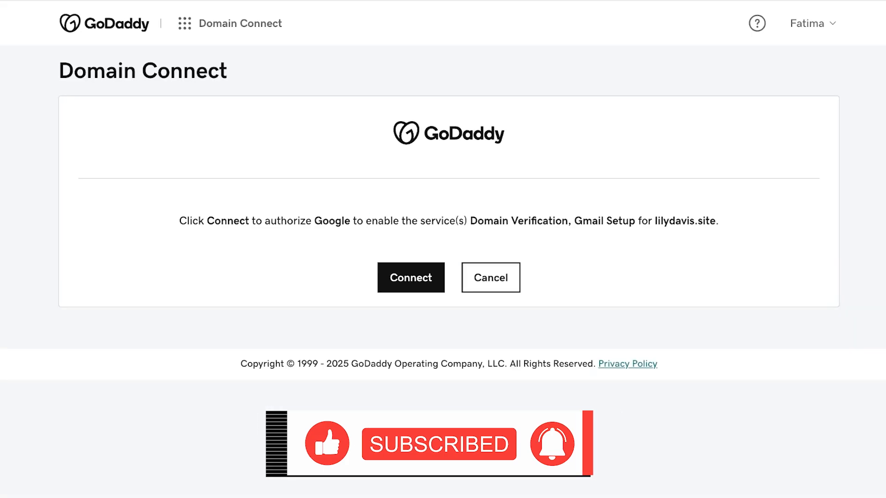
click(415, 278)
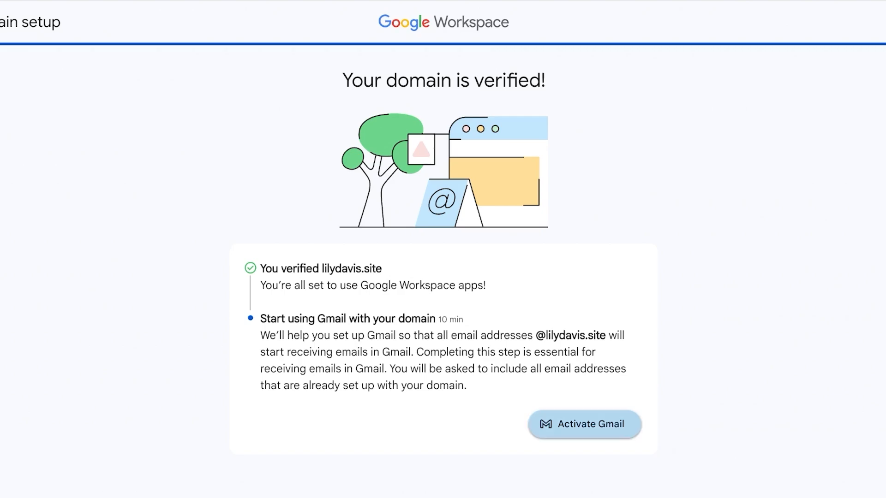
Step: Start Gmail activation for the domain and open the form to add a team member
click(584, 424)
click(604, 245)
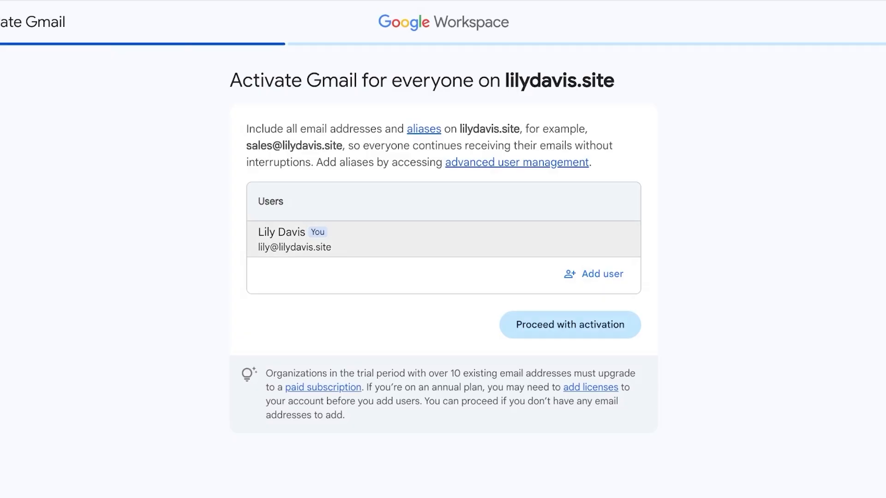
click(593, 274)
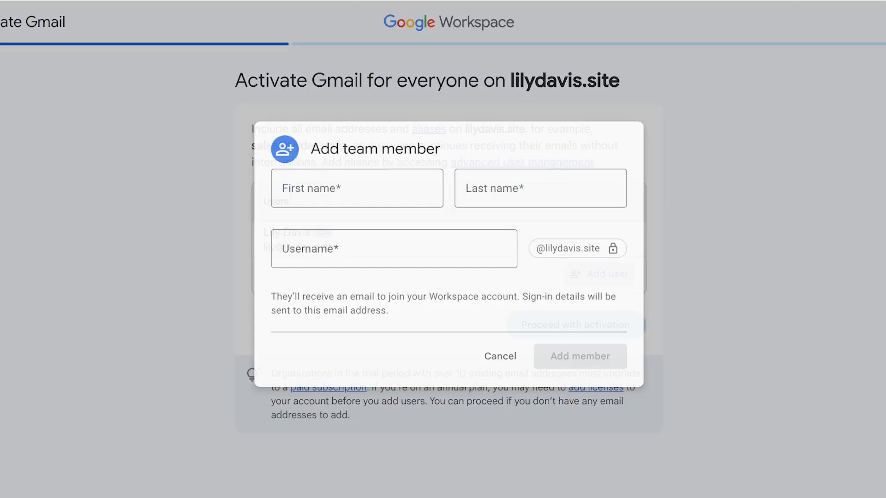
click(499, 356)
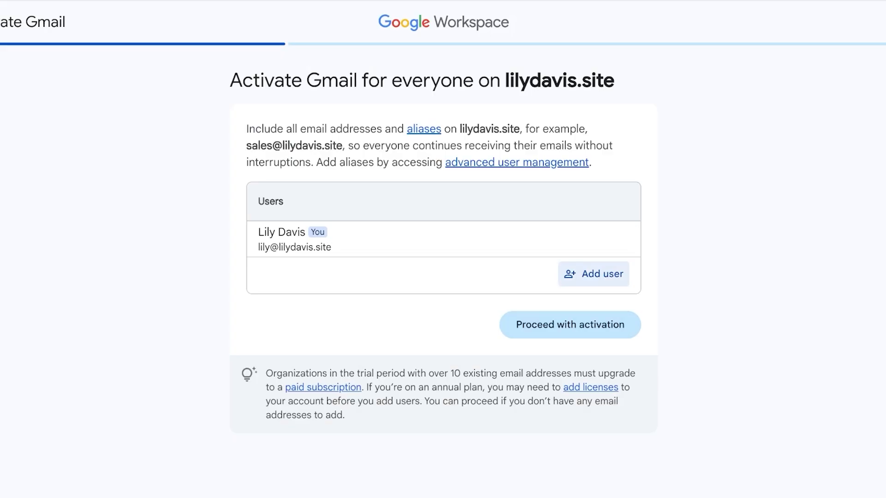
click(593, 274)
click(394, 249)
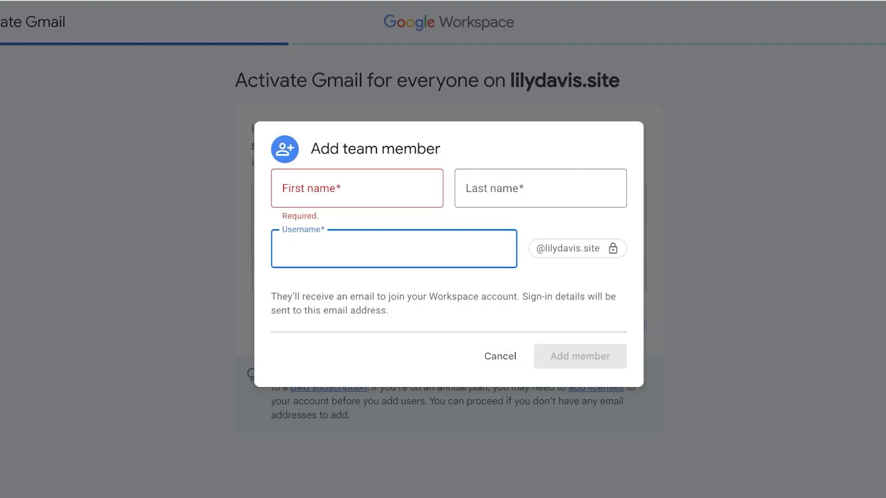
Step: Add the new member's first name, last name and corrected username, then proceed with activation
click(356, 188)
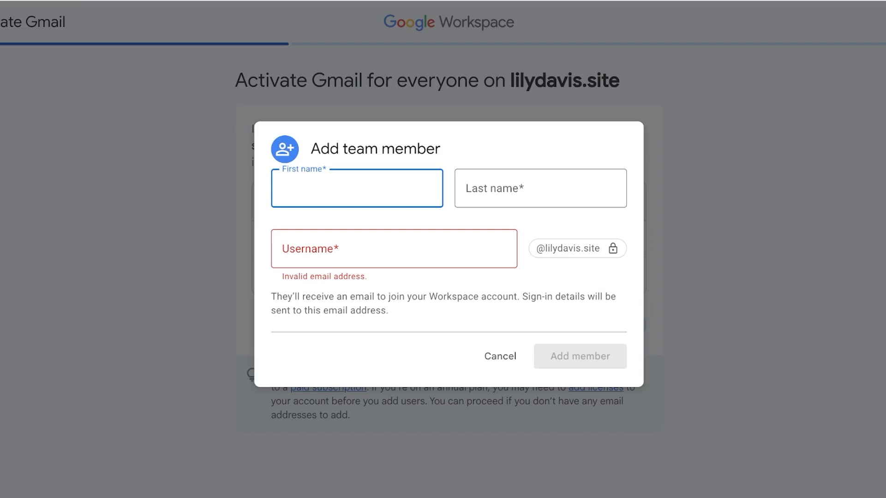
key(Tab)
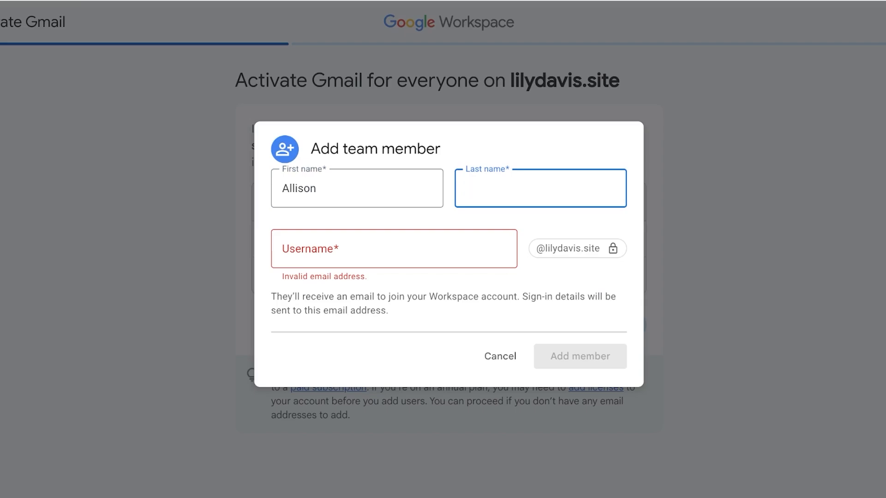
key(Tab)
text(Al)
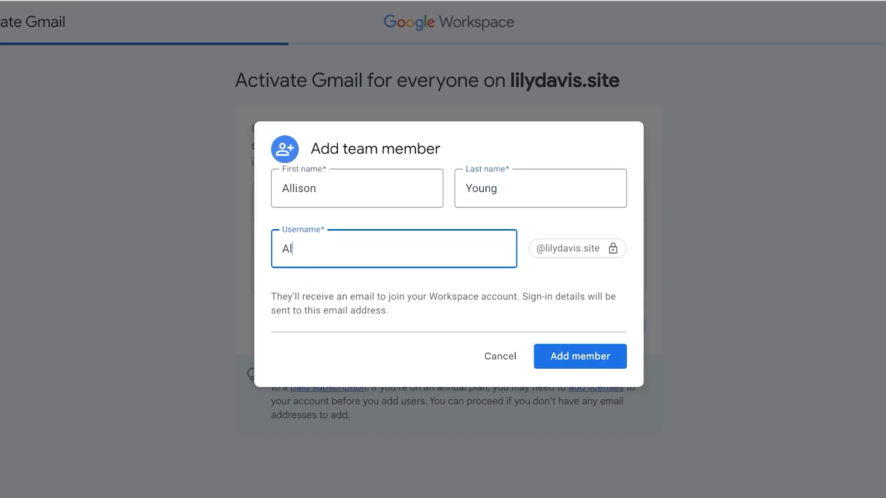
text(isson)
key(BackSpace)
key(BackSpace)
key(BackSpace)
key(BackSpace)
key(BackSpace)
key(BackSpace)
text(llison)
click(576, 357)
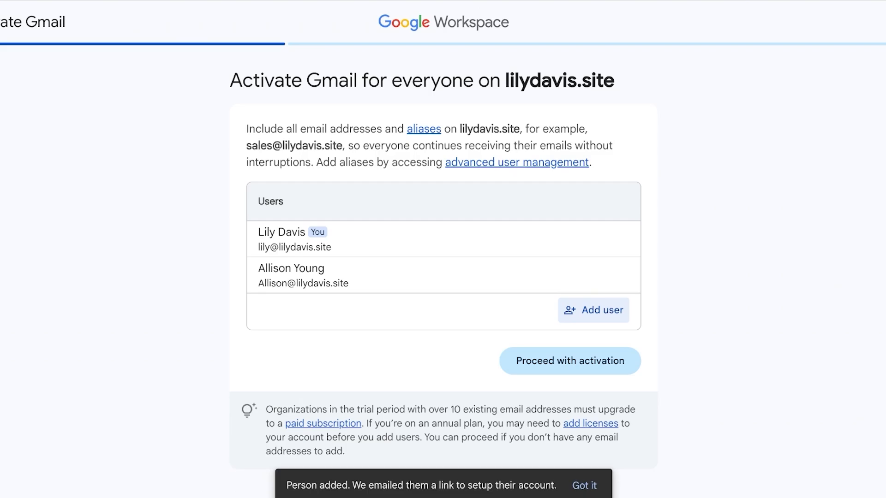
click(571, 361)
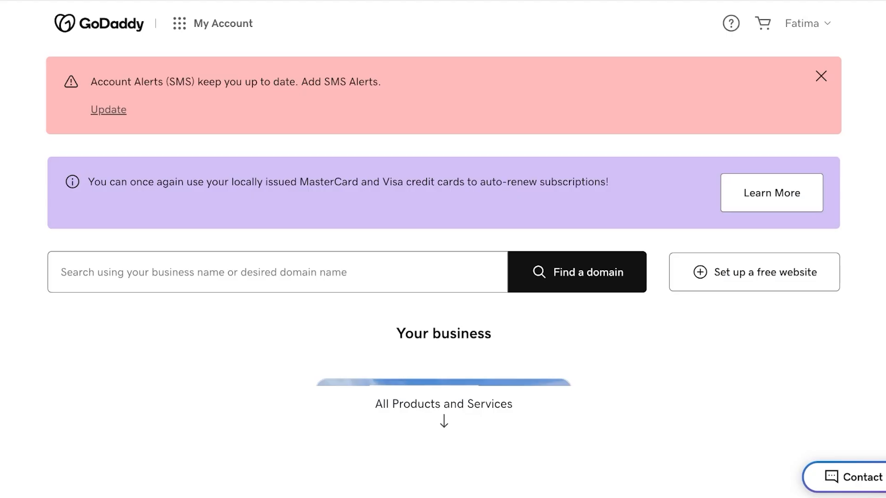
Step: In GoDaddy, dismiss the SMS alerts banner and browse the account's product and domain links
click(821, 76)
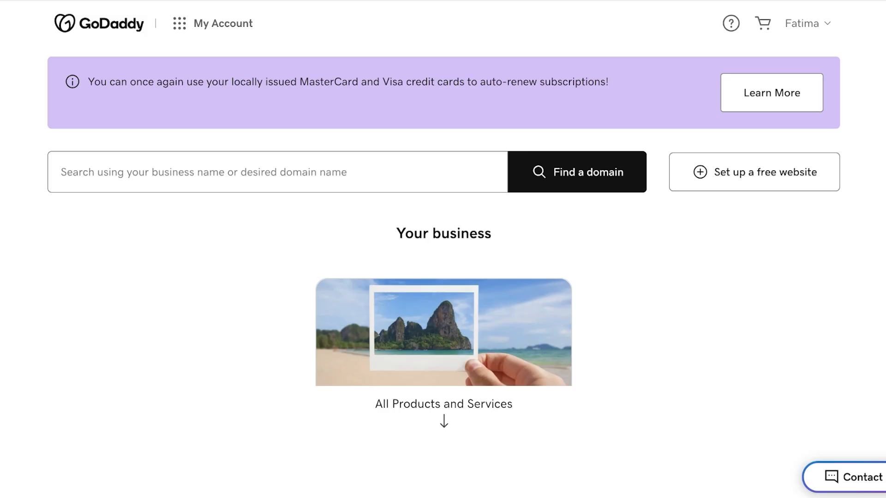
click(223, 24)
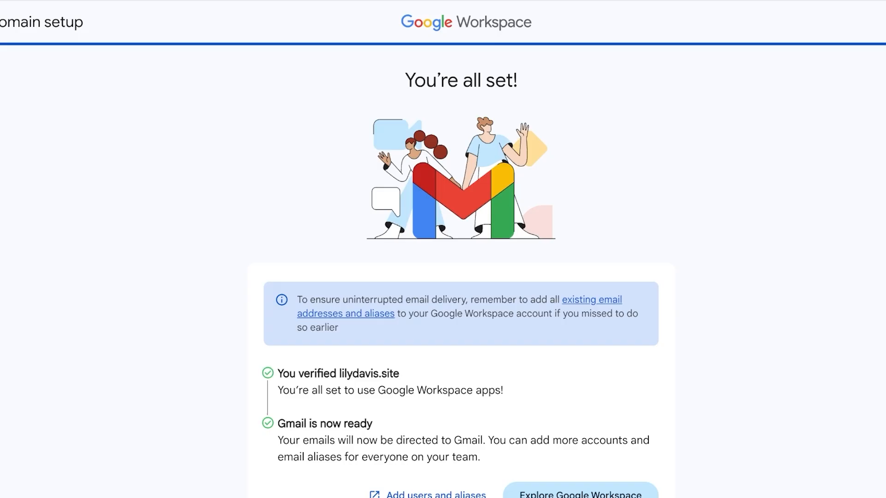
scroll(460, 276, down, 1)
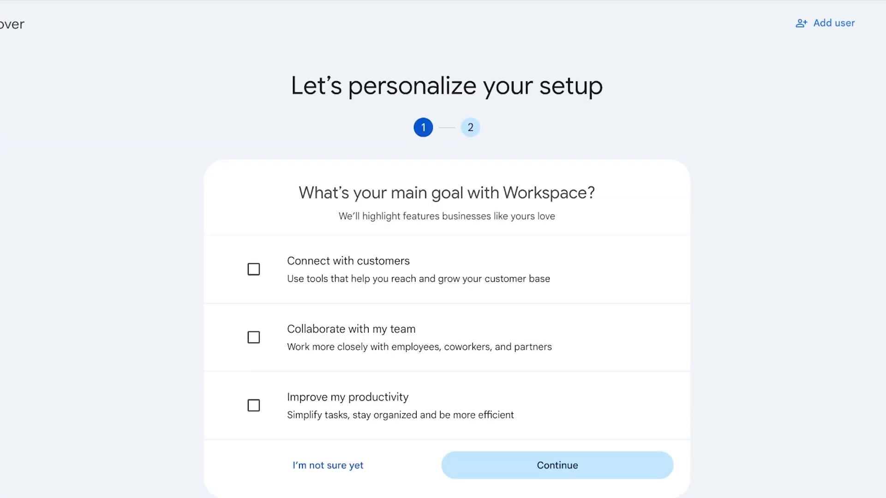
Step: Answer 'I'm not sure yet' to both the main-goal and apps-already-used questions
click(329, 465)
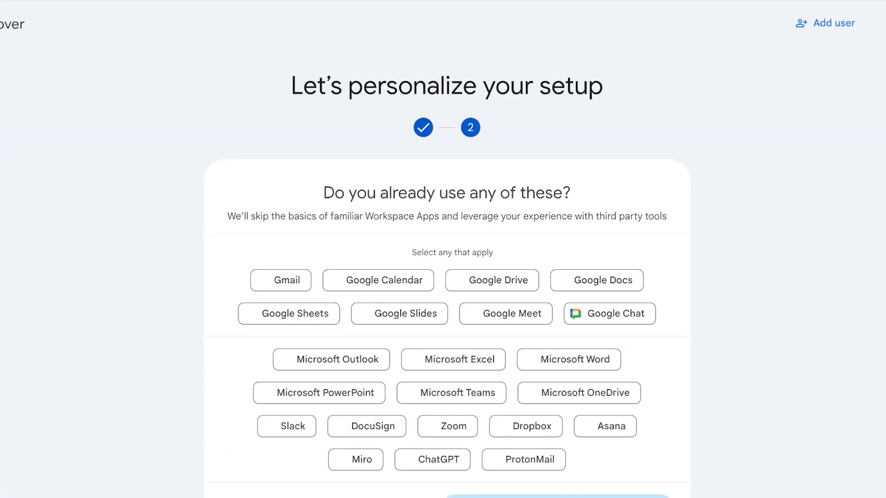
scroll(447, 393, down, 1)
scroll(448, 393, down, 1)
click(328, 458)
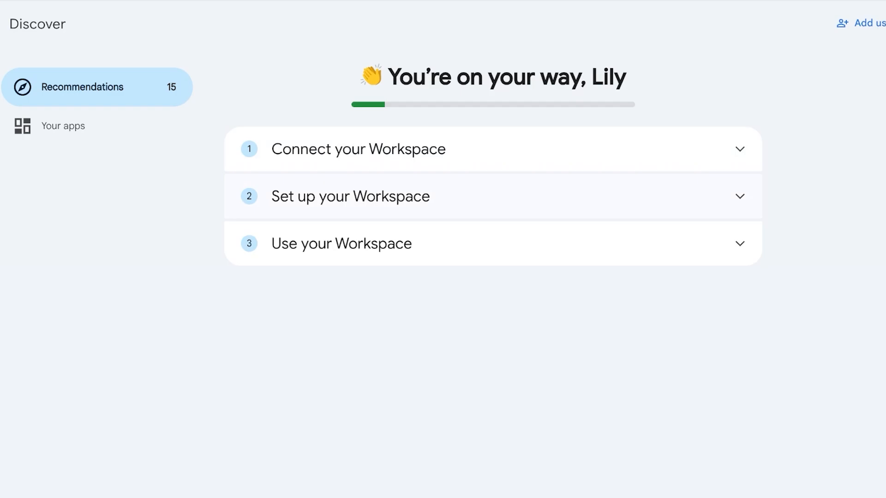
Step: Expand the 'Set up your Workspace' recommendations, review them, and collapse the section again
click(740, 197)
scroll(489, 304, down, 1)
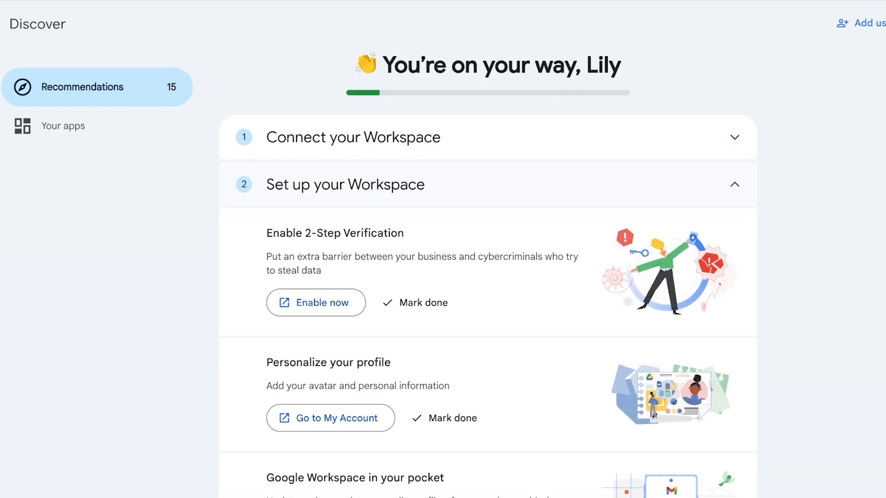
scroll(488, 304, down, 7)
scroll(489, 305, down, 2)
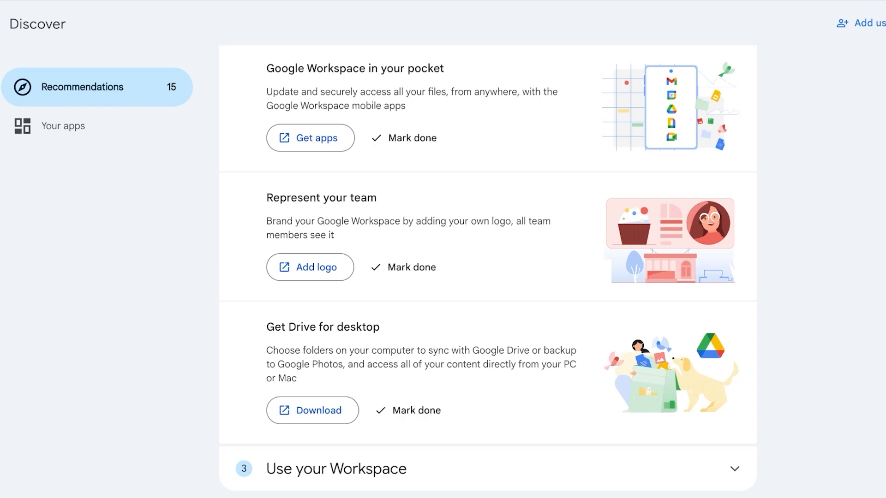
scroll(488, 305, up, 9)
click(734, 196)
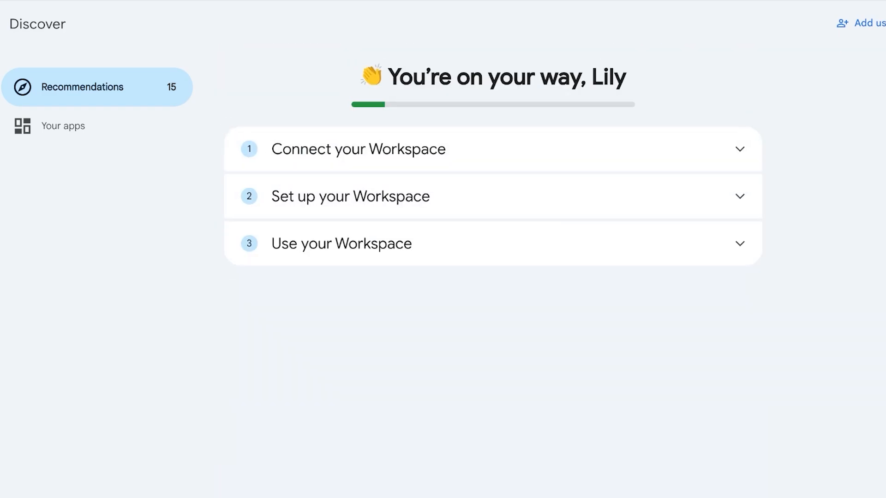
Step: Open Gmail from the Google apps launcher, then return to the Workspace setup page
click(839, 23)
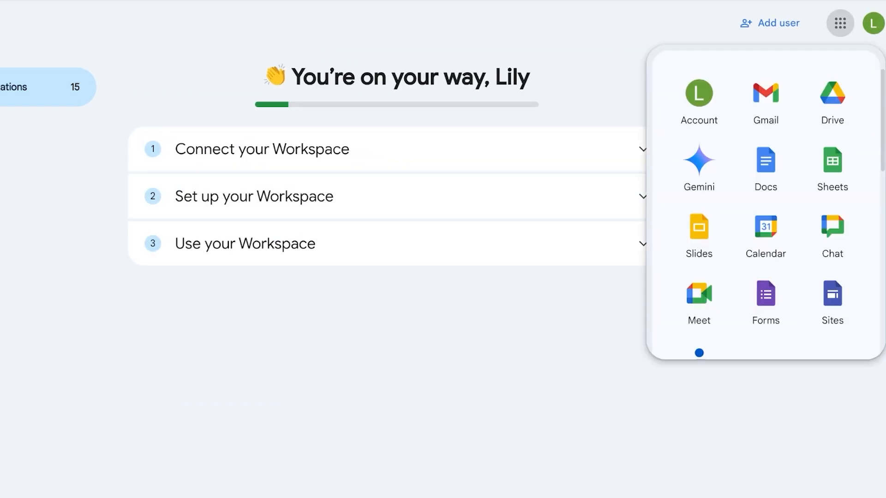
scroll(699, 166, down, 3)
scroll(699, 166, up, 3)
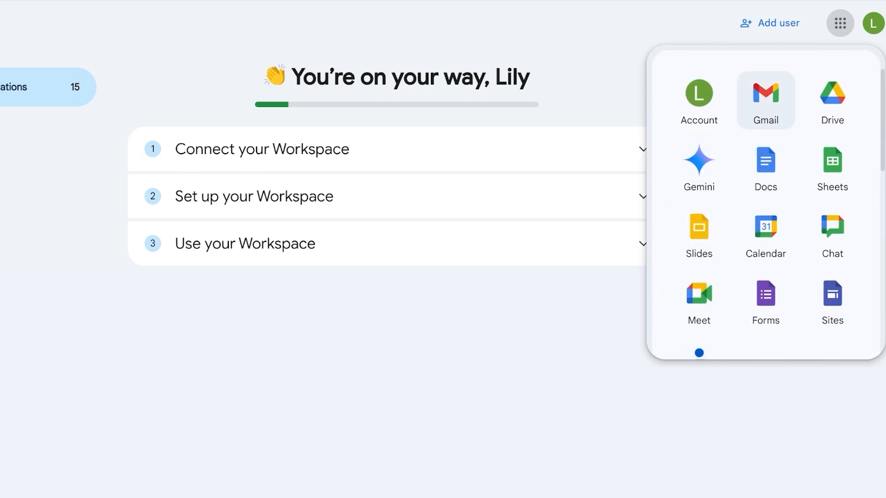
click(766, 99)
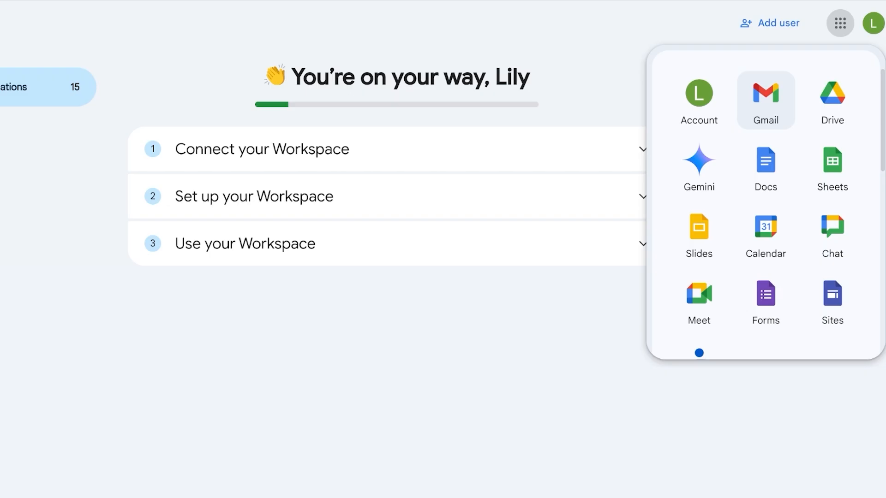
key(Escape)
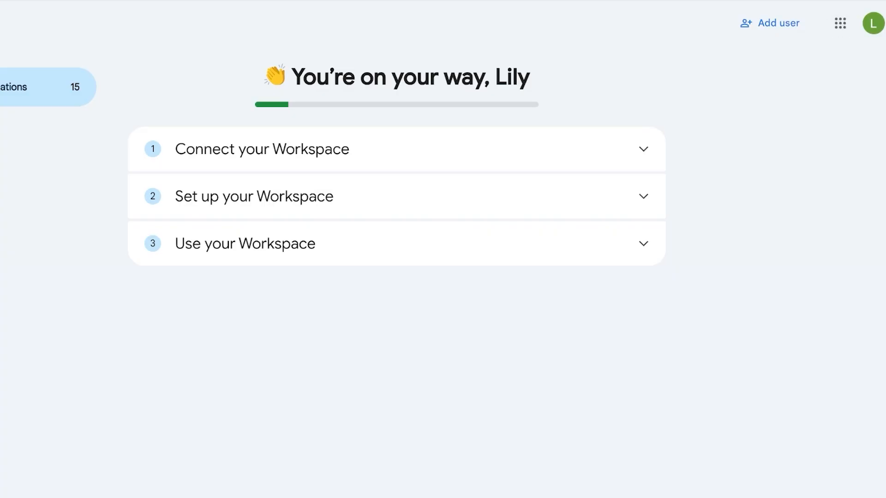
Step: Check the signed-in account, then open Your apps from the apps launcher to trigger admin sign-in
click(873, 23)
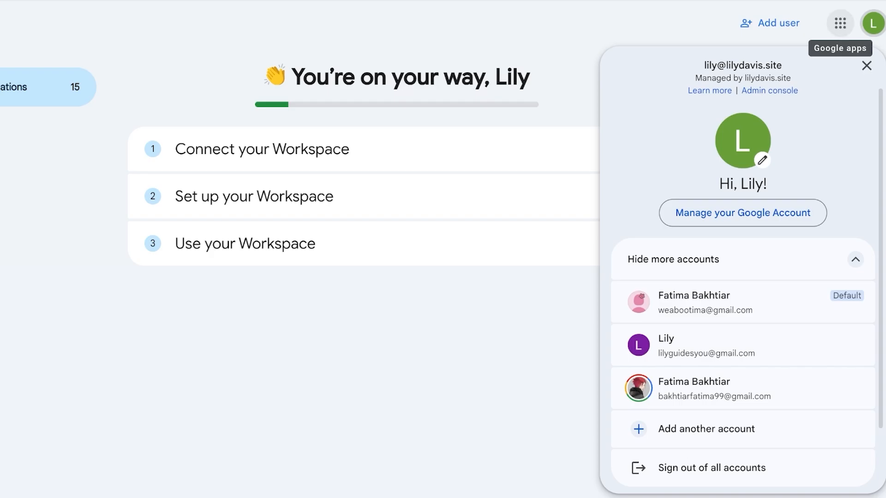
click(840, 23)
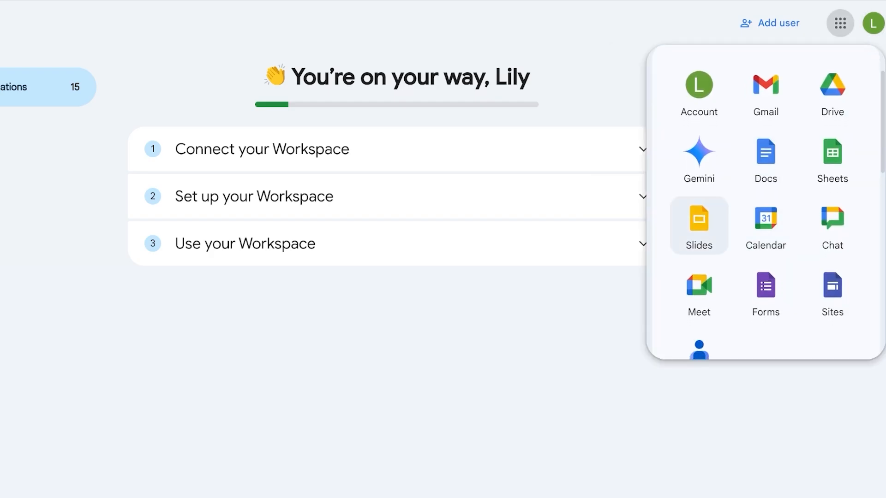
scroll(699, 225, down, 9)
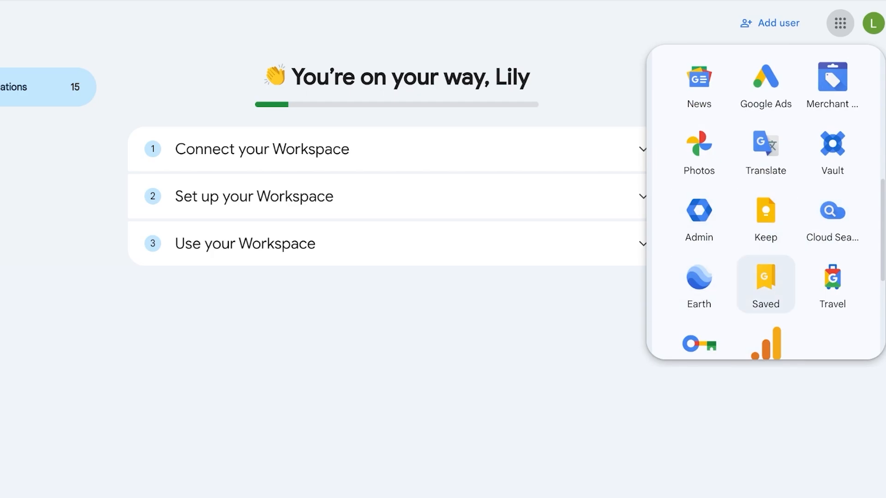
scroll(765, 282, down, 5)
scroll(699, 233, up, 10)
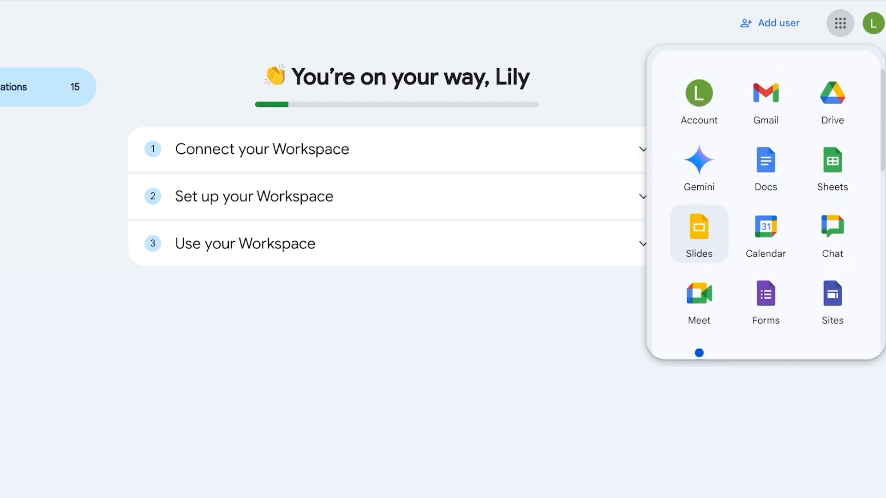
click(27, 126)
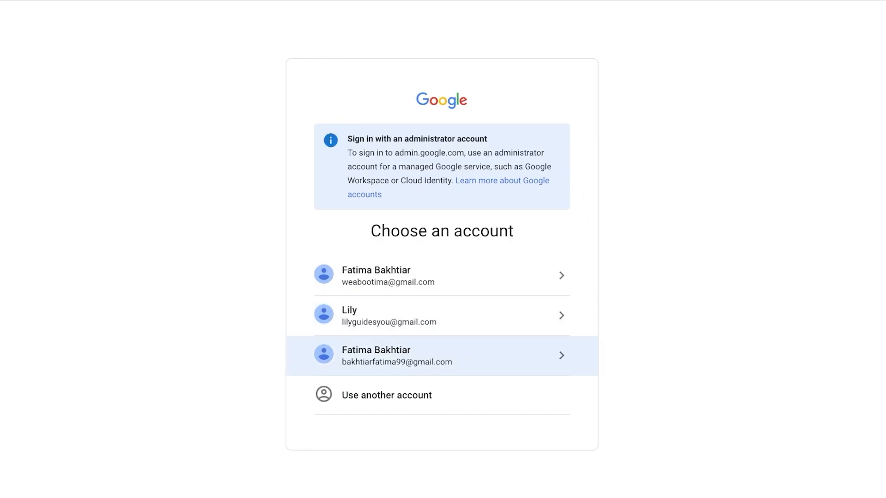
click(435, 395)
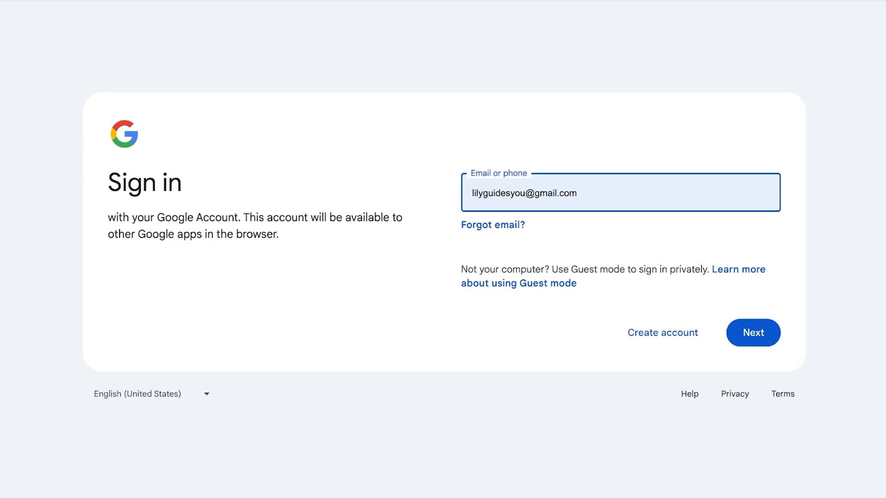
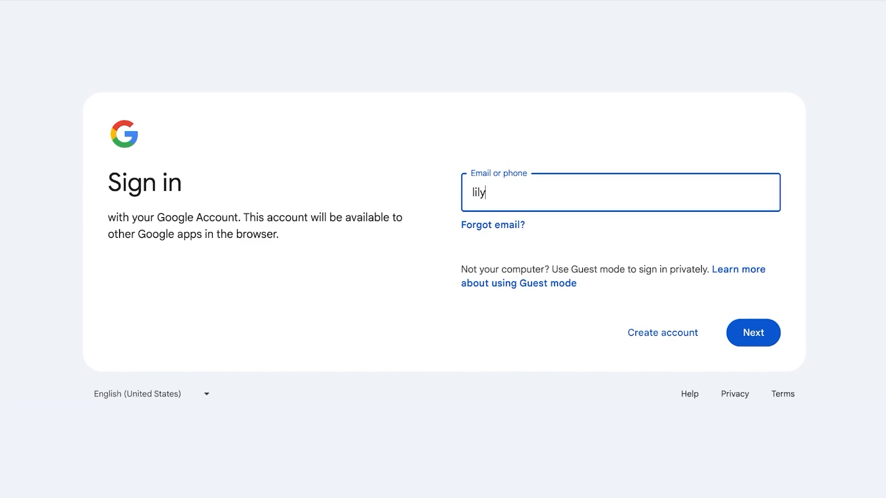
key(Return)
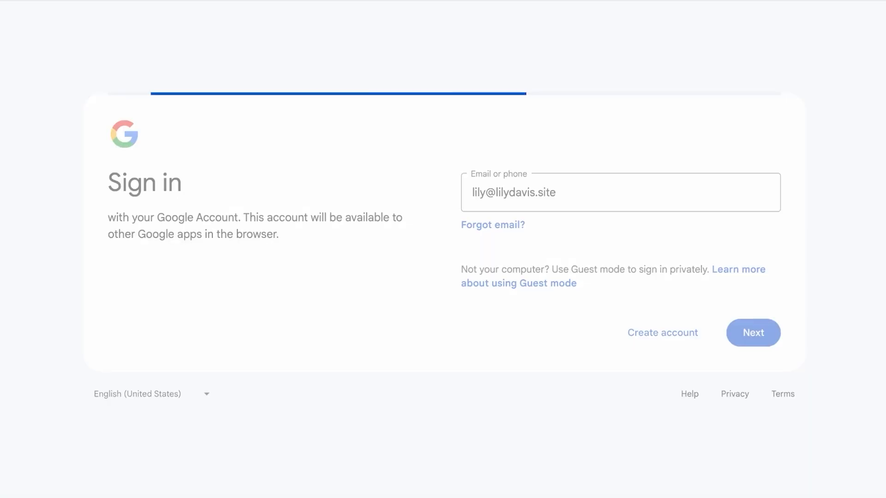
text(********)
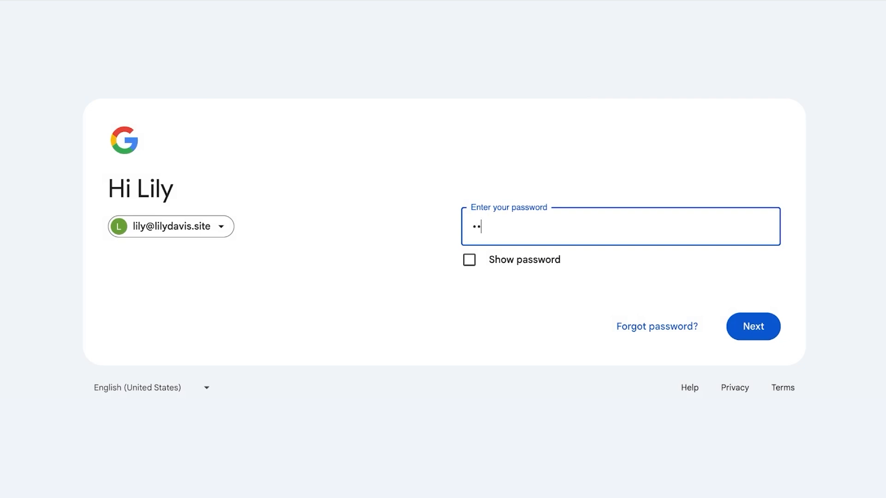
text(*)
key(Return)
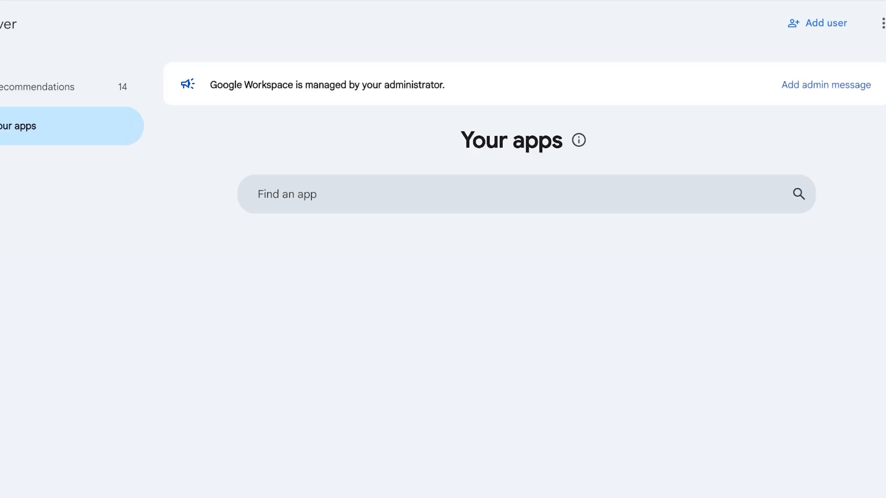
Step: Close the Google Calendar welcome message with 'Got it'
scroll(296, 227, down, 2)
scroll(296, 228, up, 2)
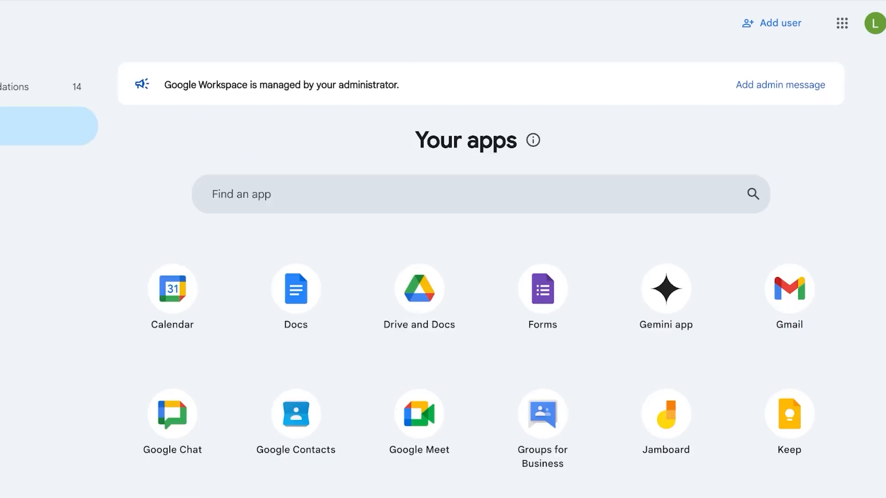
scroll(296, 228, down, 2)
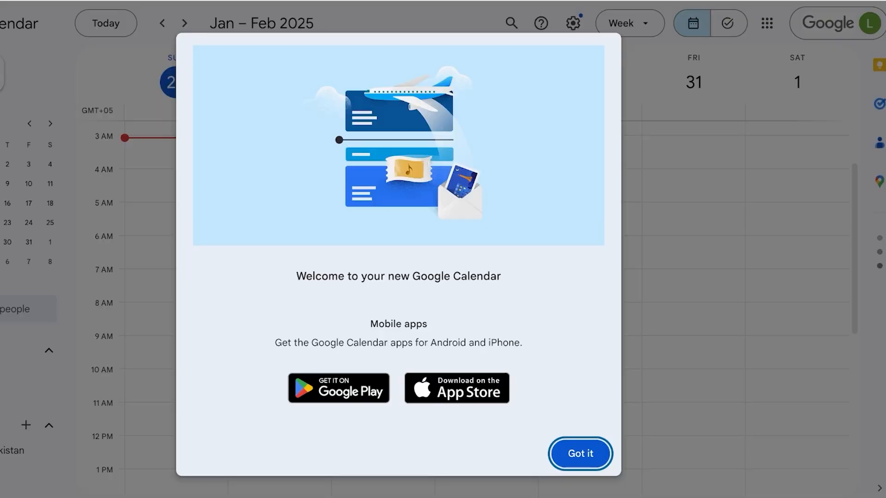
key(Return)
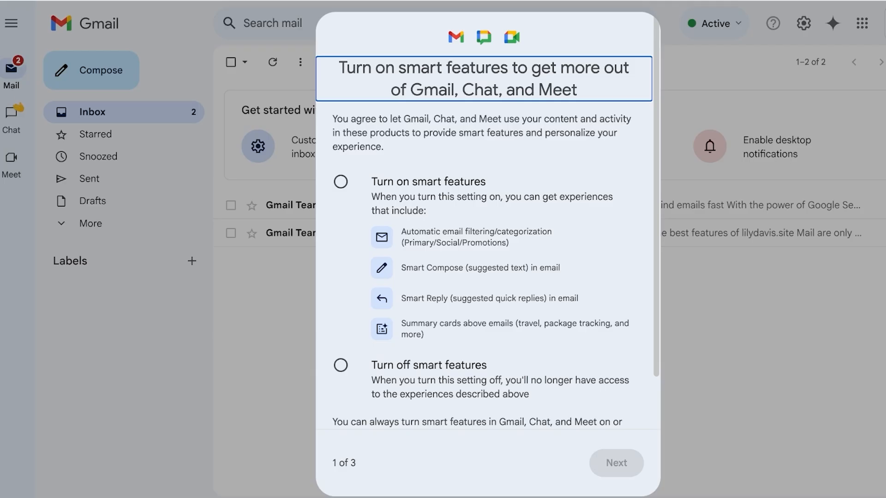
Step: Choose 'Turn on' for Gmail/Chat/Meet, Workspace and other Google products, save, then reload Gmail
click(310, 181)
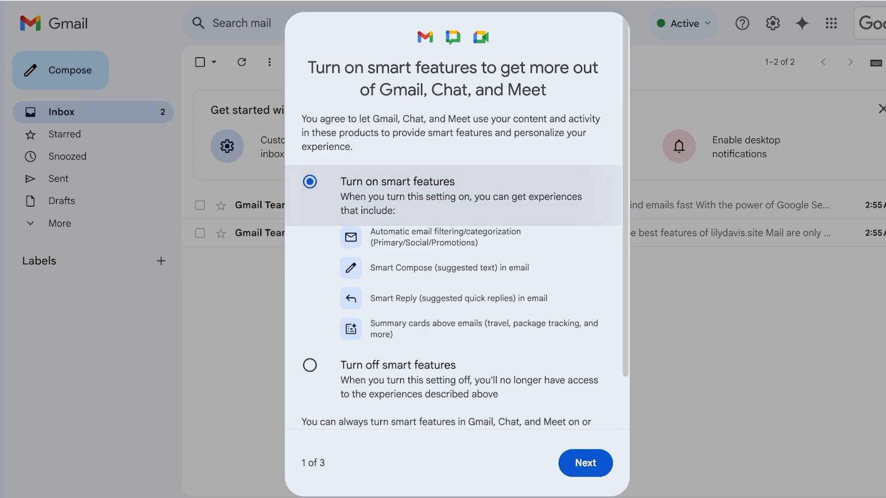
click(310, 366)
click(309, 182)
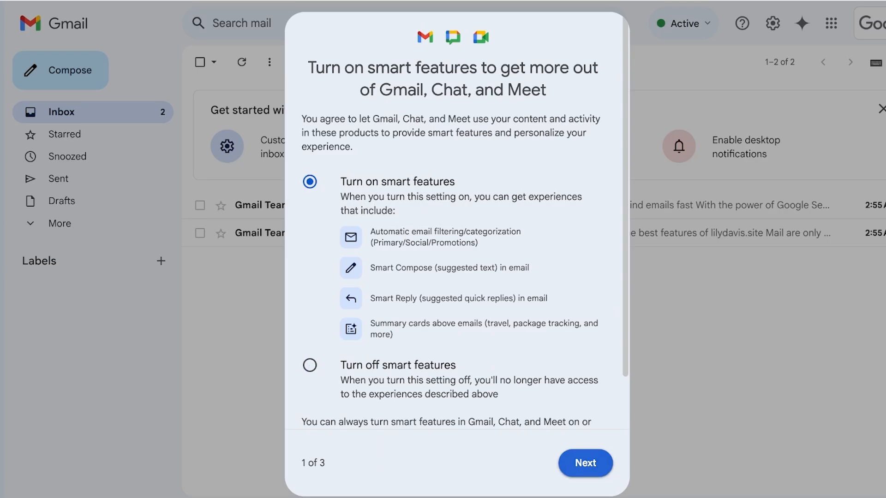
click(585, 463)
click(310, 157)
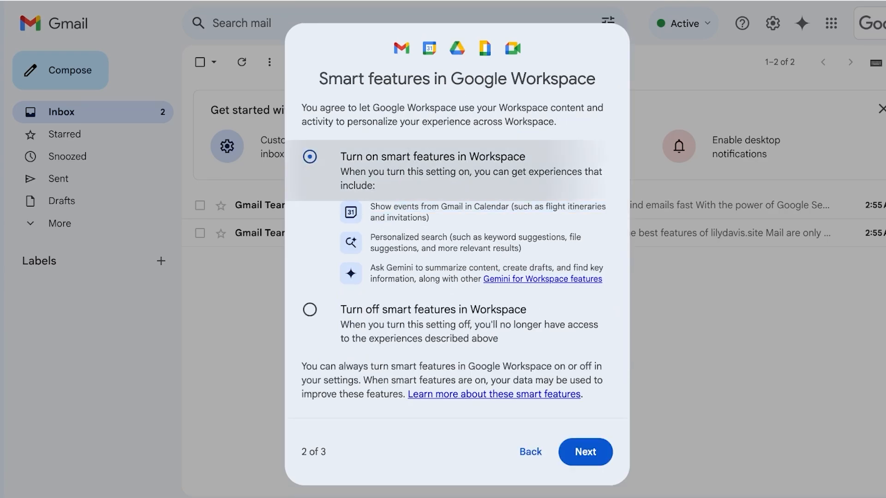
click(585, 452)
click(310, 167)
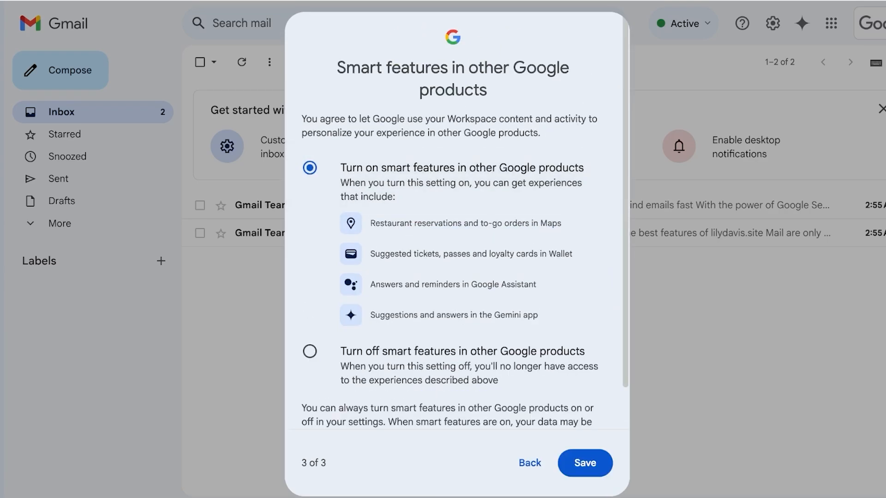
click(585, 463)
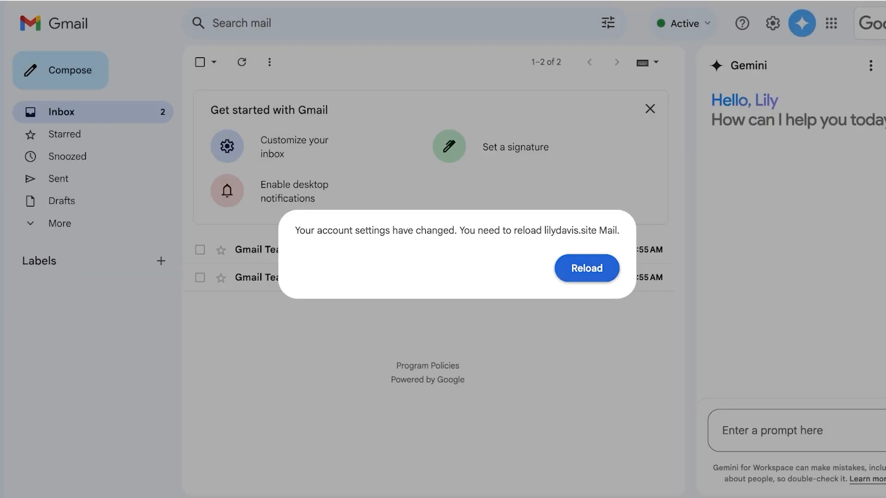
click(586, 268)
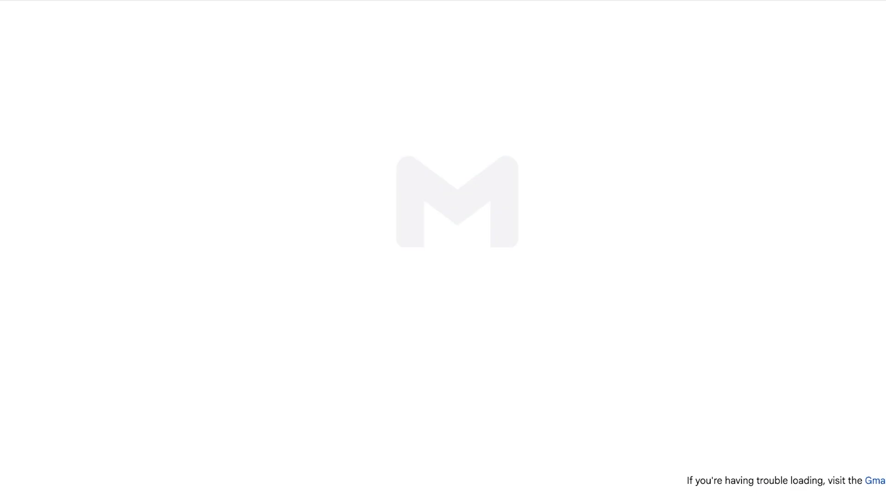